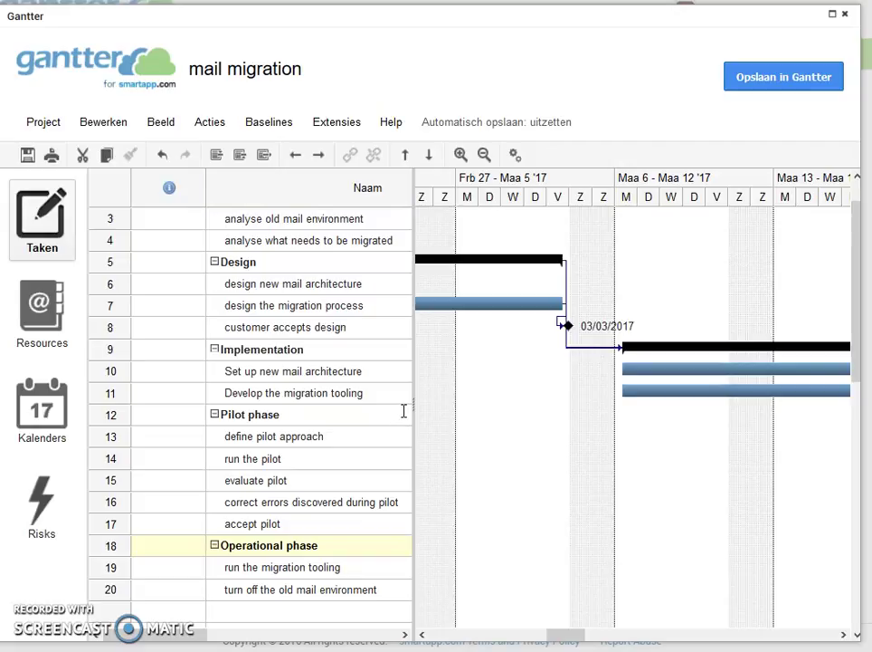
- Add "senior consultant" and "junior consultant" as the first two entries in the project's resource list
left_click(857, 235)
left_click_drag(857, 234, 857, 210)
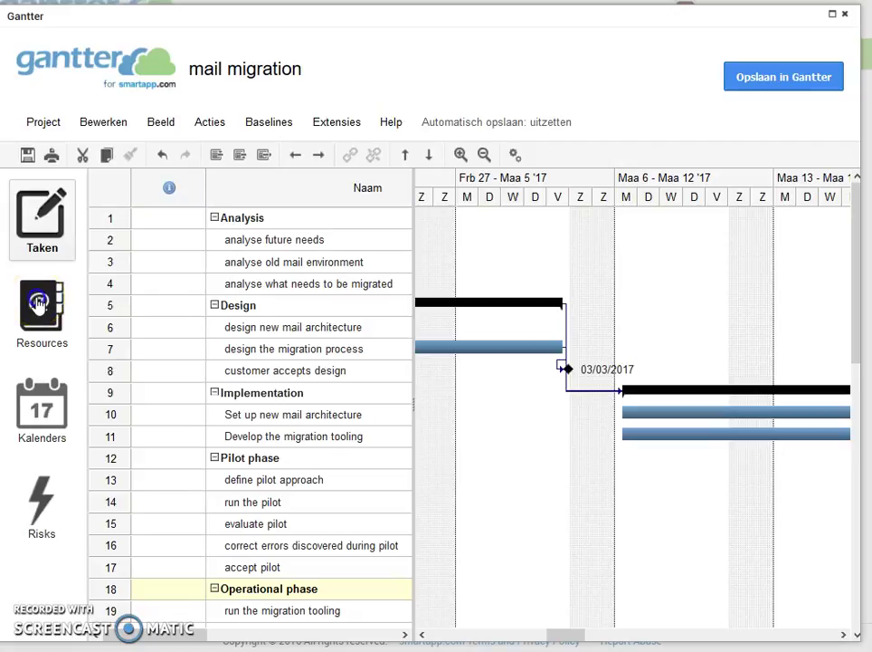
left_click(250, 198)
left_click(235, 211)
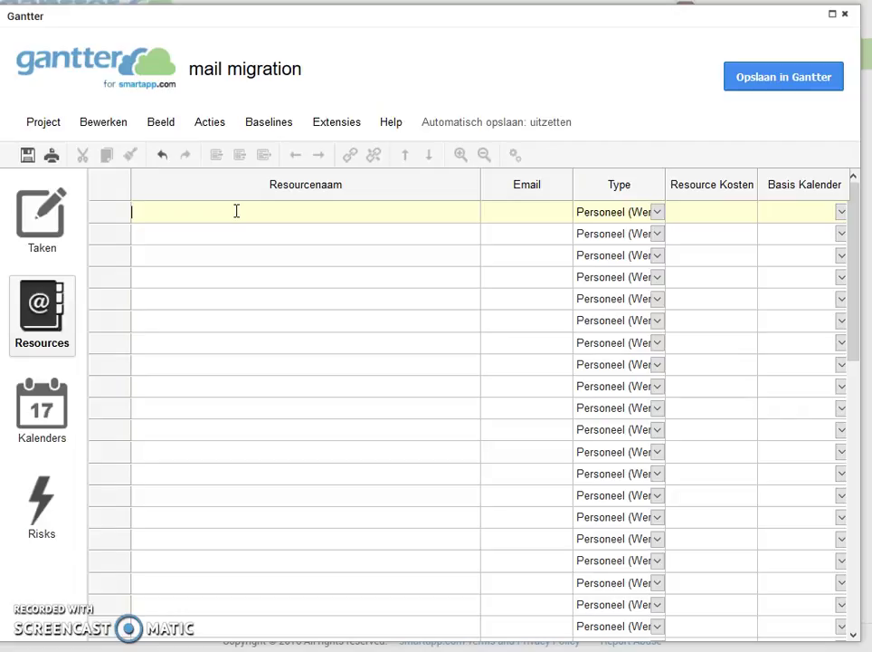
type("senior consultant")
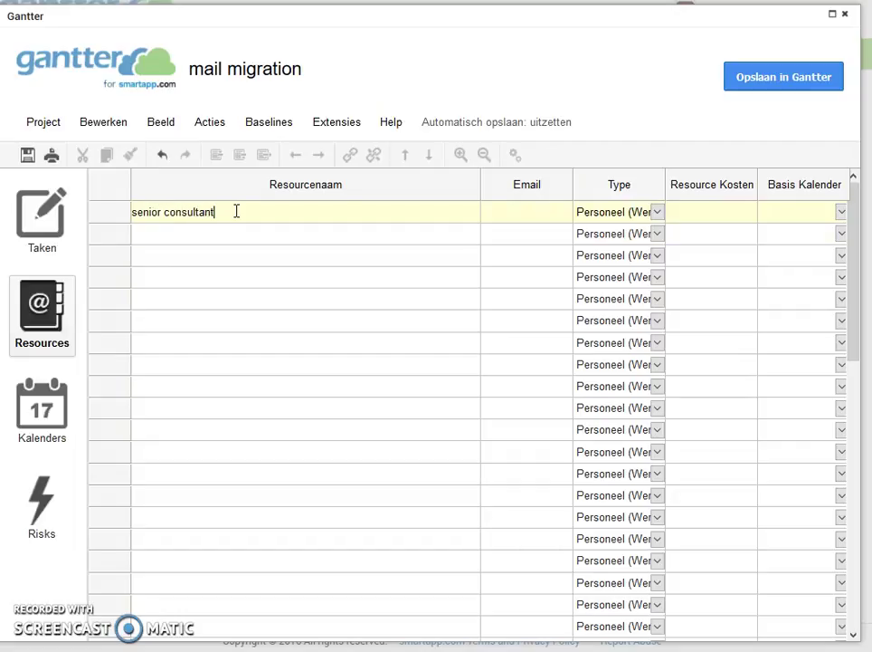
key("Return")
type("junir")
key("BackSpace")
type("or consultan")
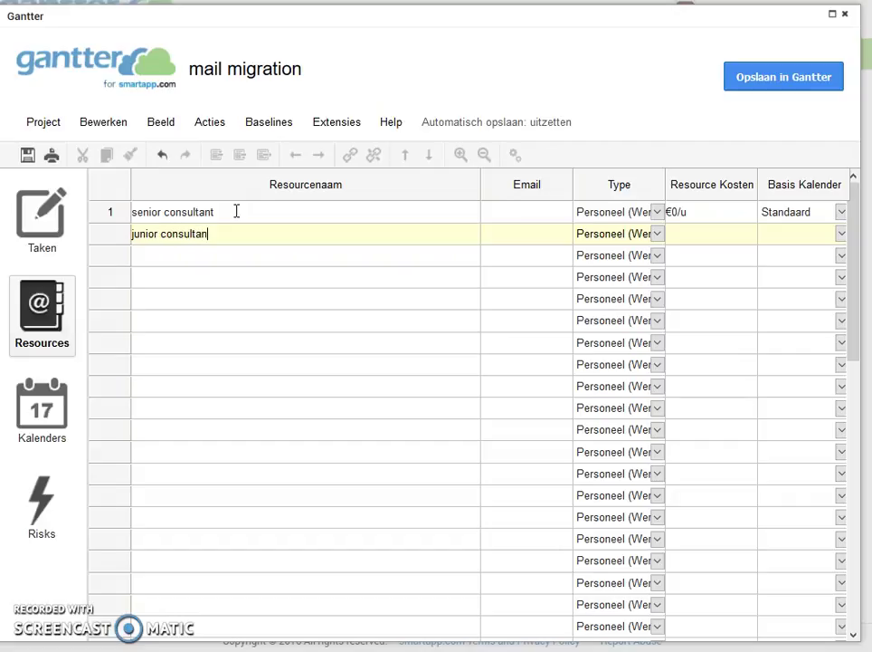
type("t")
key("Return")
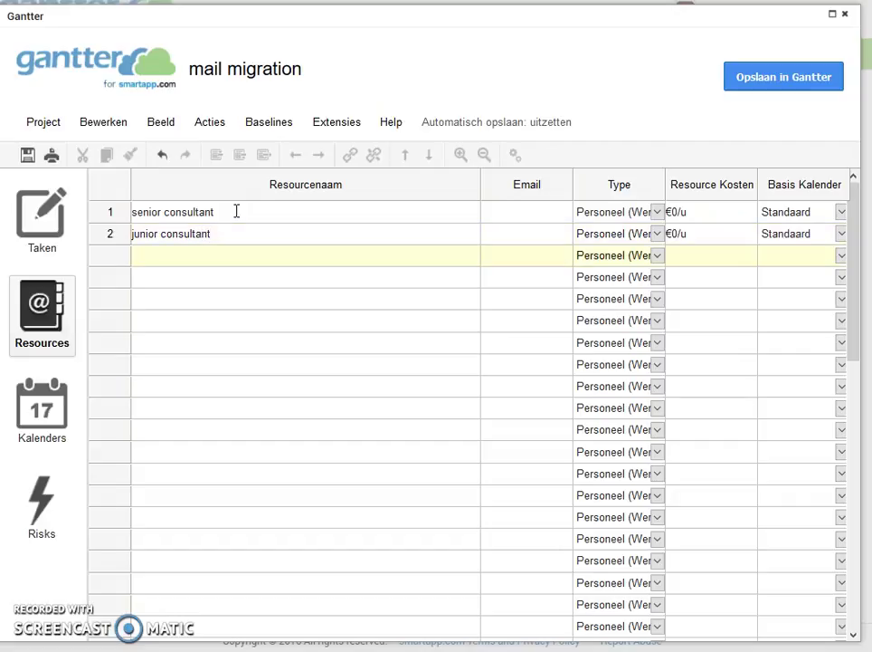
- Add the resources "hw engineer", "sw engineer" and "testers" below the junior consultant
type("hw engineer")
key("BackSpace")
type("er")
key("Return")
type("sw engineer")
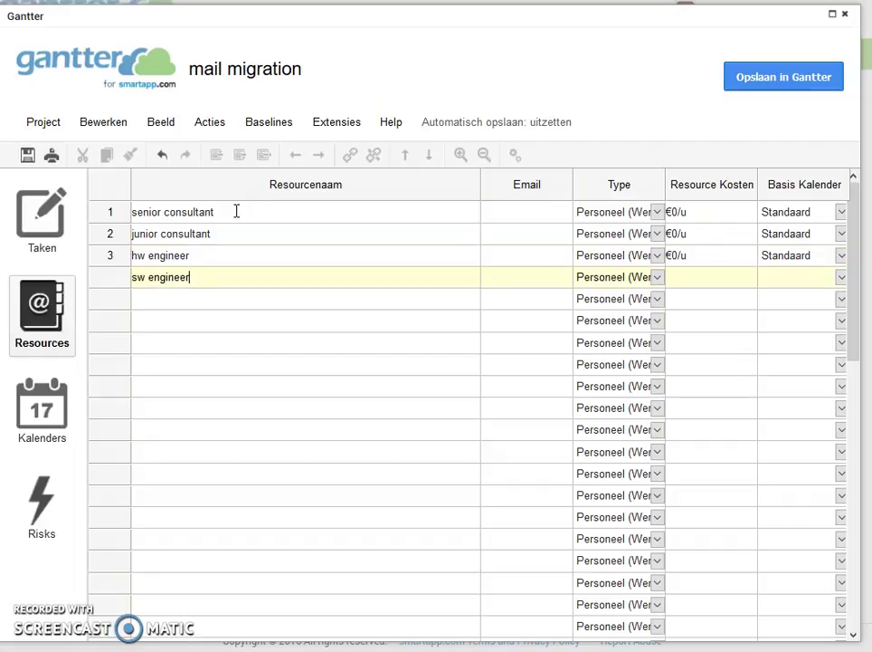
key("Return")
type("teste")
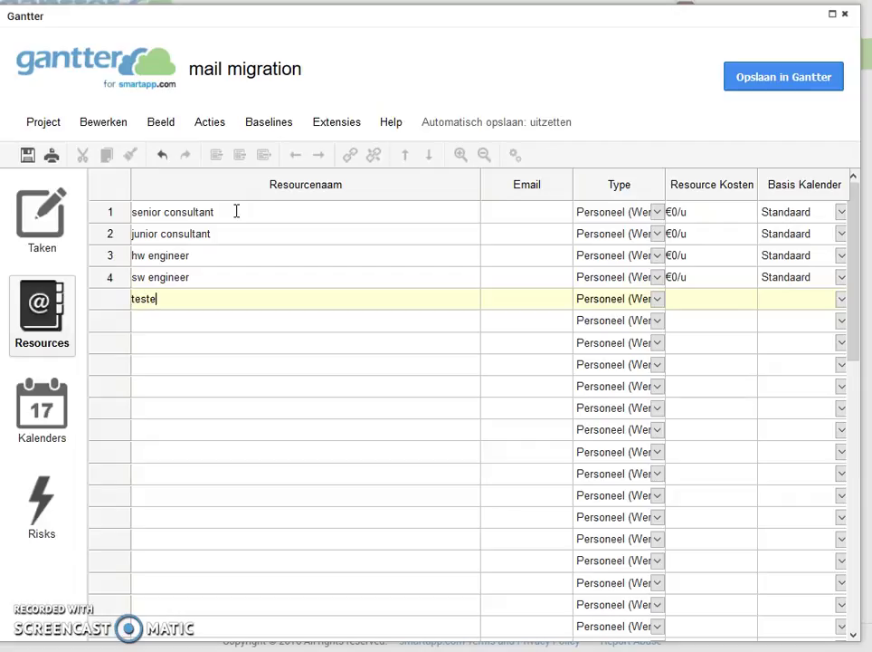
type("rs")
key("Return")
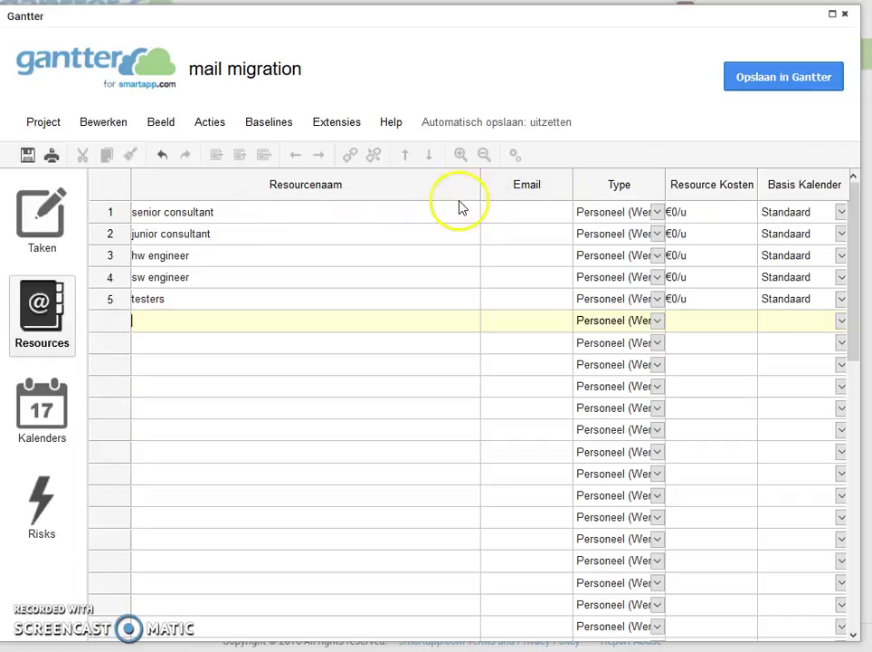
- Add a "travel" resource below the testers and set its type to Materiaal
type("travel")
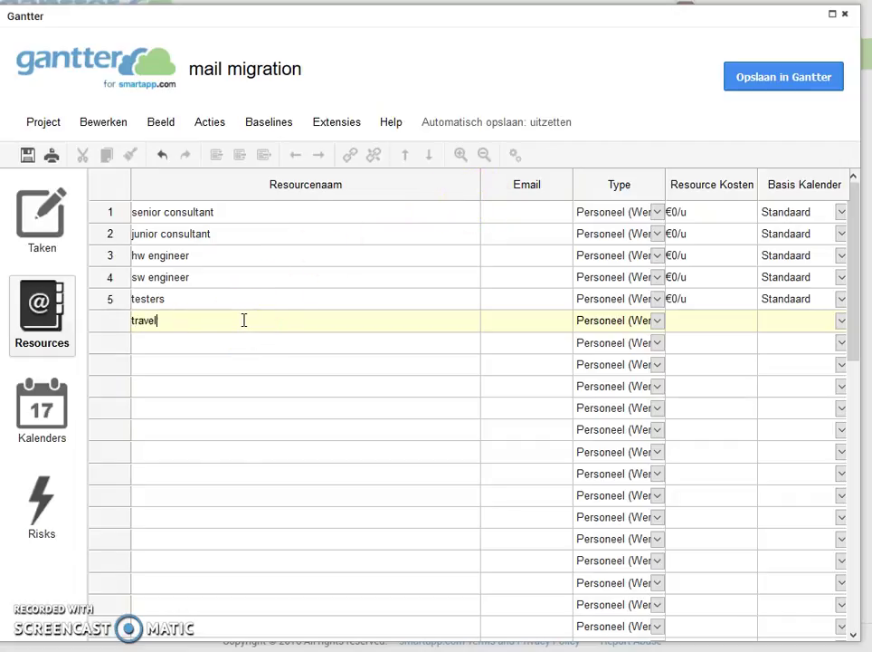
key("Tab")
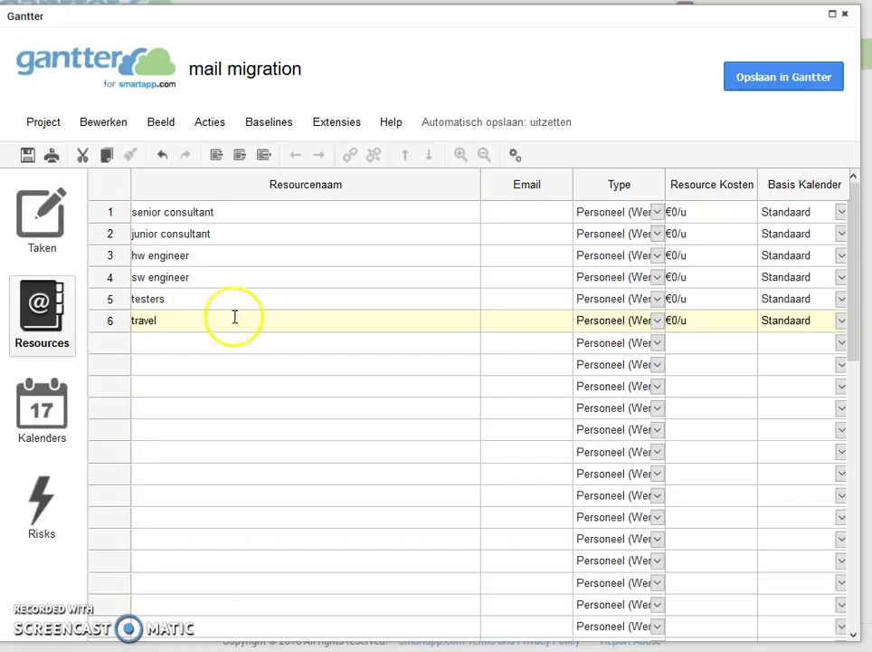
left_click(172, 318)
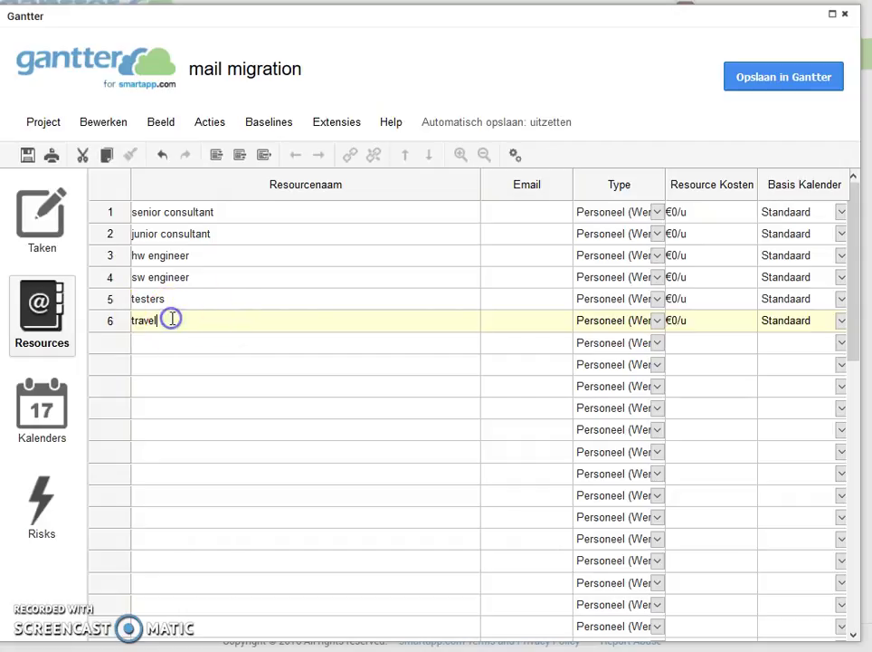
left_click(656, 320)
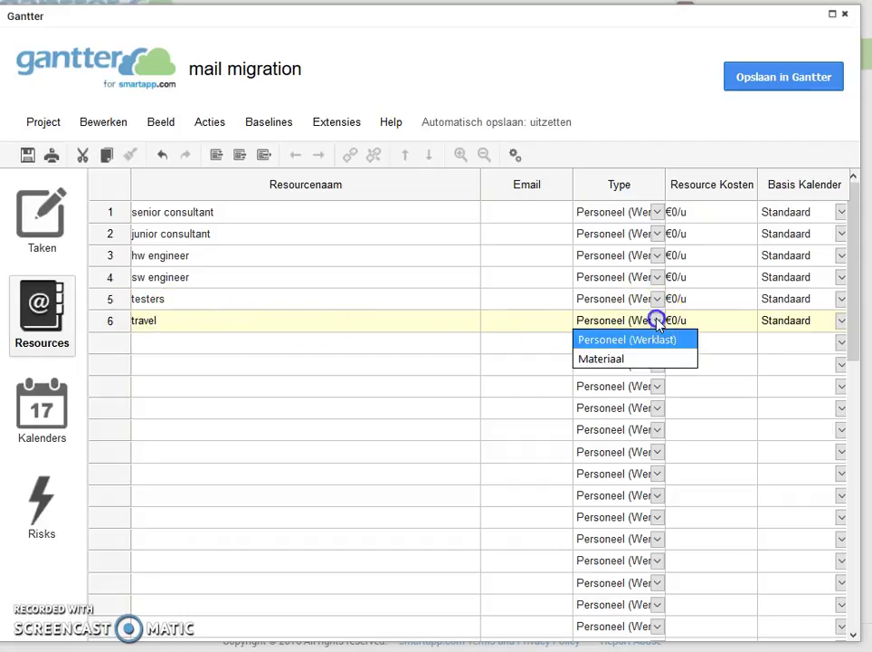
left_click(624, 359)
- Set the resource cost of the senior consultant to €60 per hour and of the junior consultant to €50 per hour
left_click(712, 217)
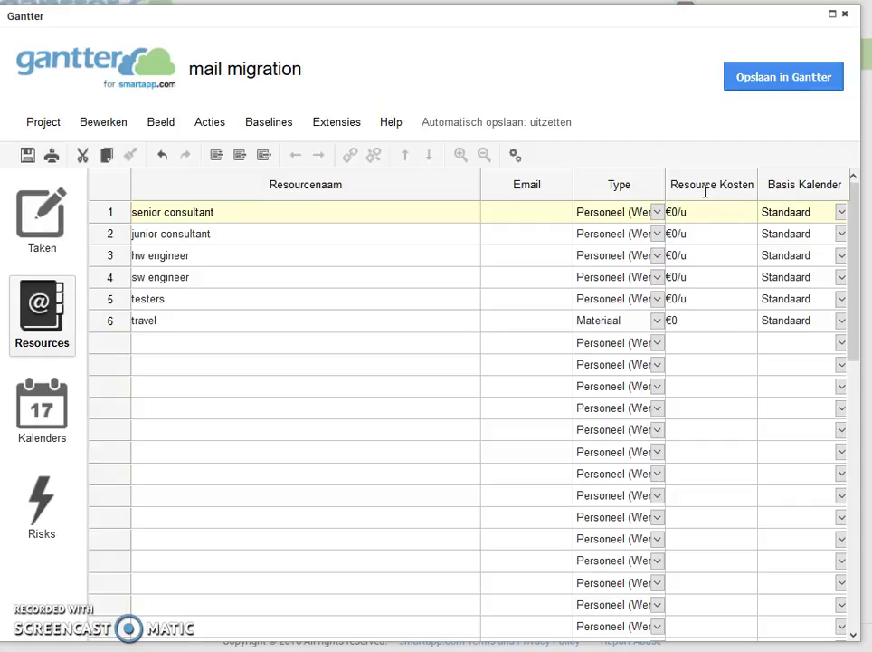
key("BackSpace")
key("BackSpace")
key("BackSpace")
key("BackSpace")
type("60")
key("Return")
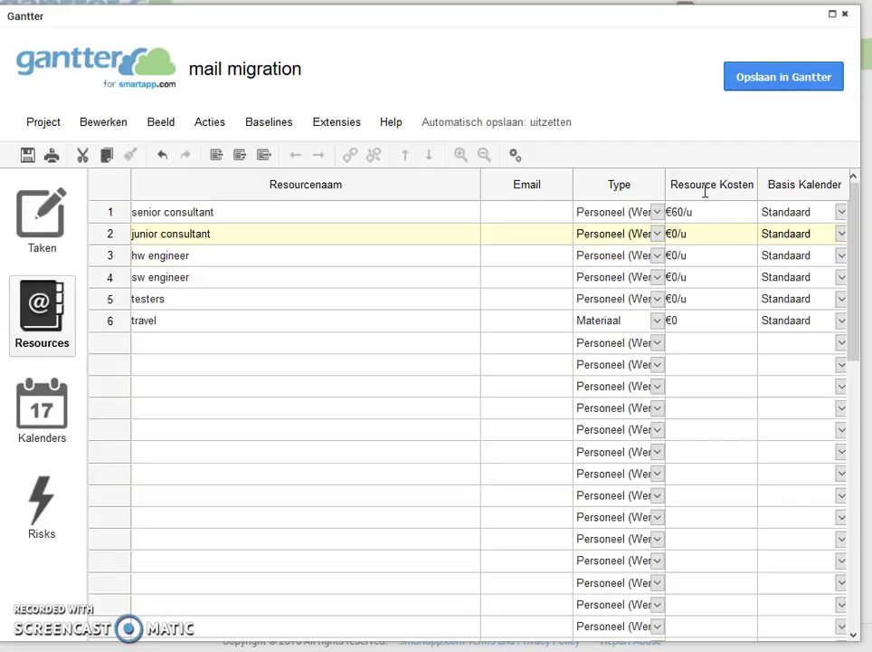
key("BackSpace")
key("BackSpace")
key("Return")
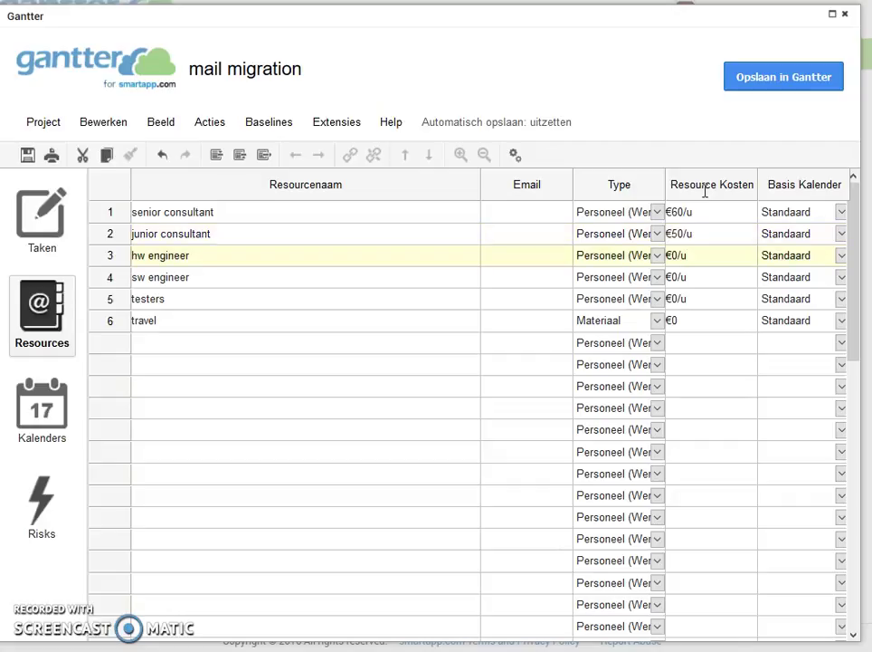
- Set the resource cost of the hw engineer to €50 per hour and of the sw engineer to €55 per hour
key("BackSpace")
key("BackSpace")
type("50")
key("Return")
key("BackSpace")
key("BackSpace")
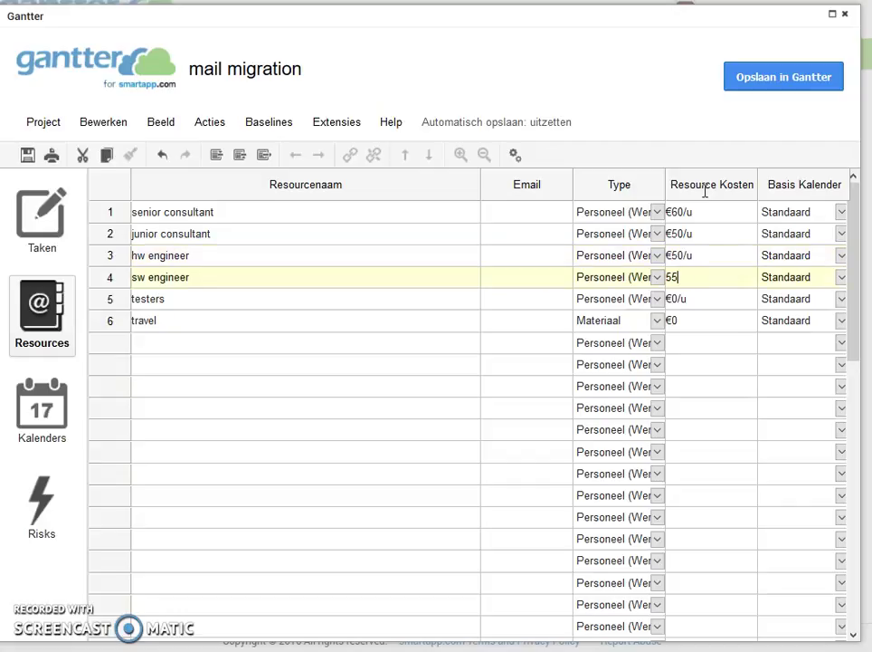
key("Return")
- Set the resource cost of the testers to €45 per hour and of the travel resource to €1000
key("BackSpace")
key("BackSpace")
key("BackSpace")
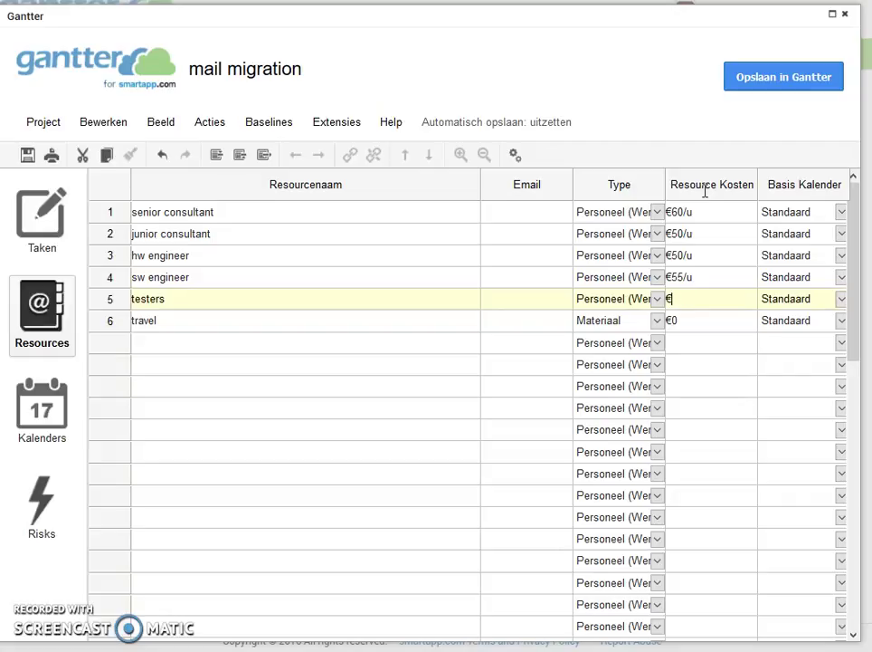
type("45")
key("Return")
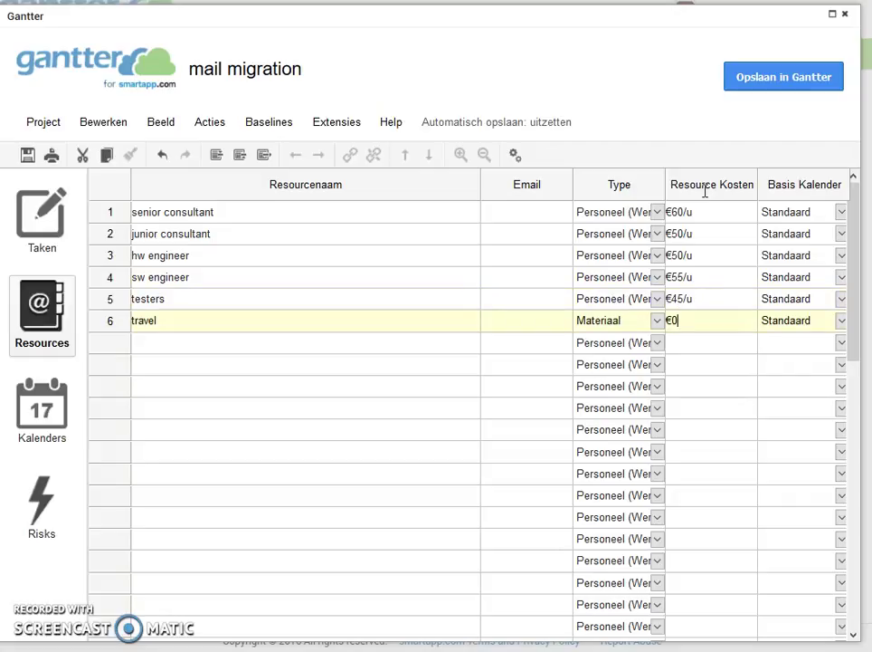
type("1000")
key("Return")
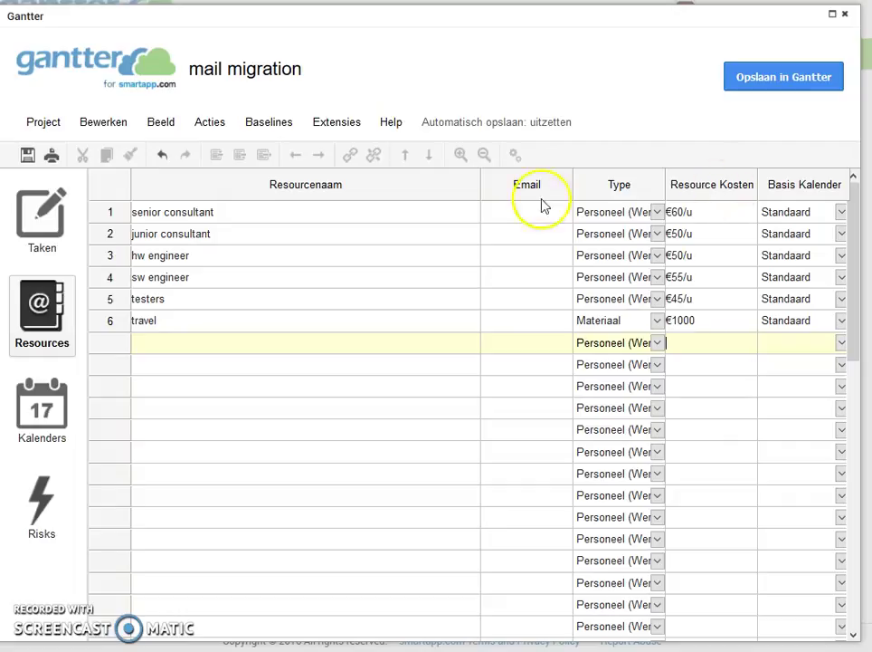
left_click(702, 215)
left_click(705, 235)
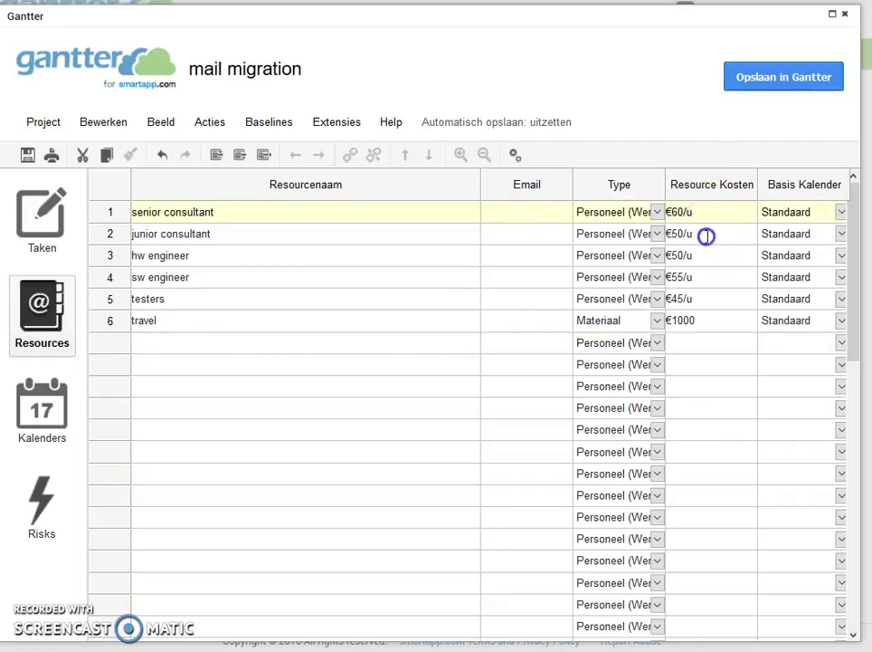
left_click(707, 253)
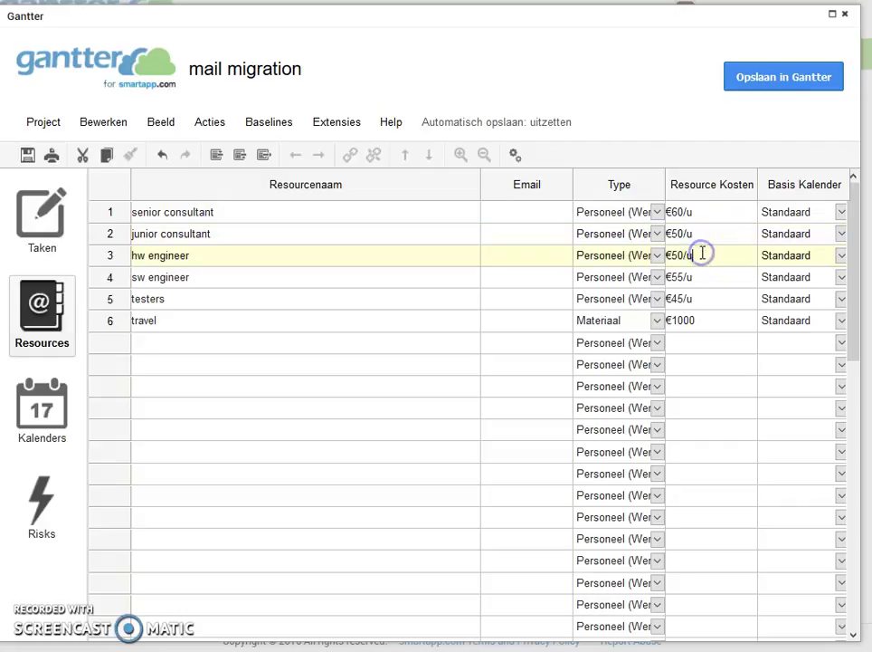
- Assign the senior consultant and junior consultant resources to the "analyse future needs" task in its task properties
left_click(37, 232)
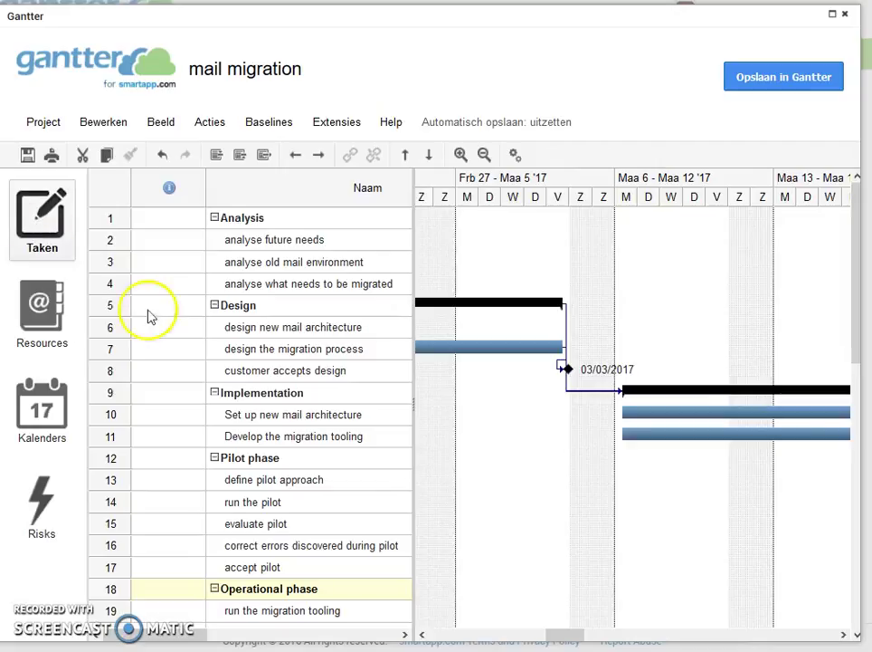
mouse_move(789, 386)
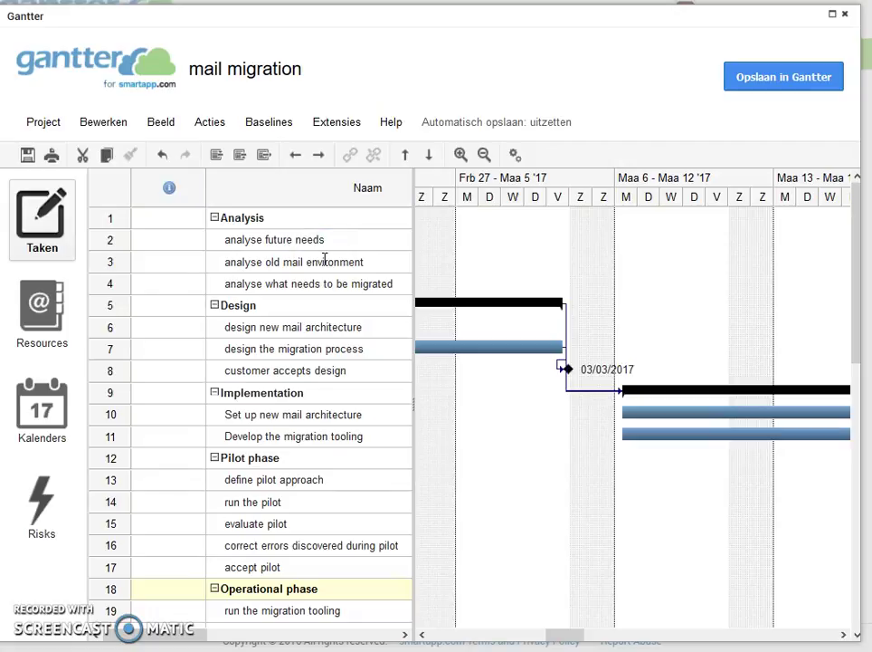
left_click(308, 238)
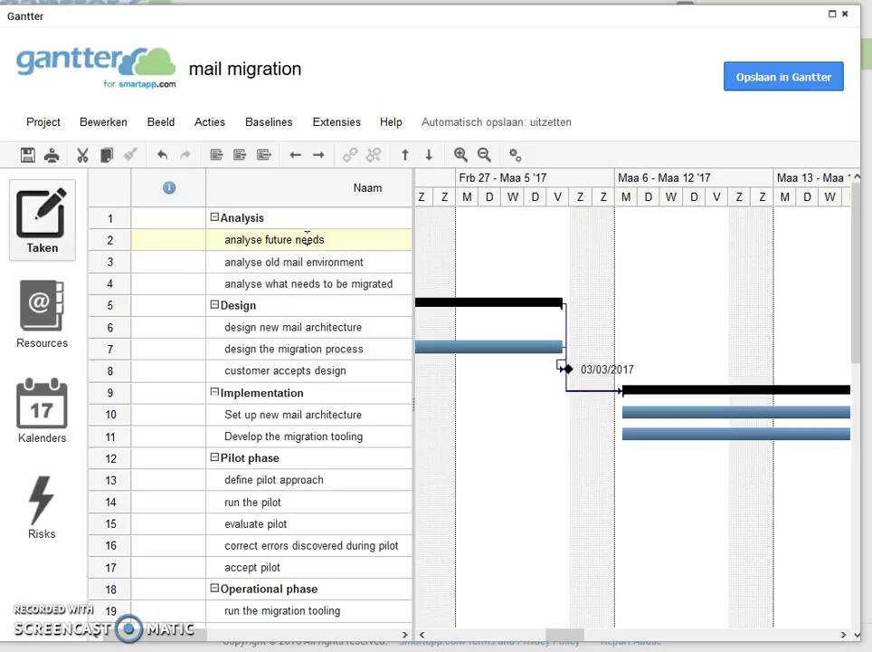
left_click_drag(563, 640, 463, 637)
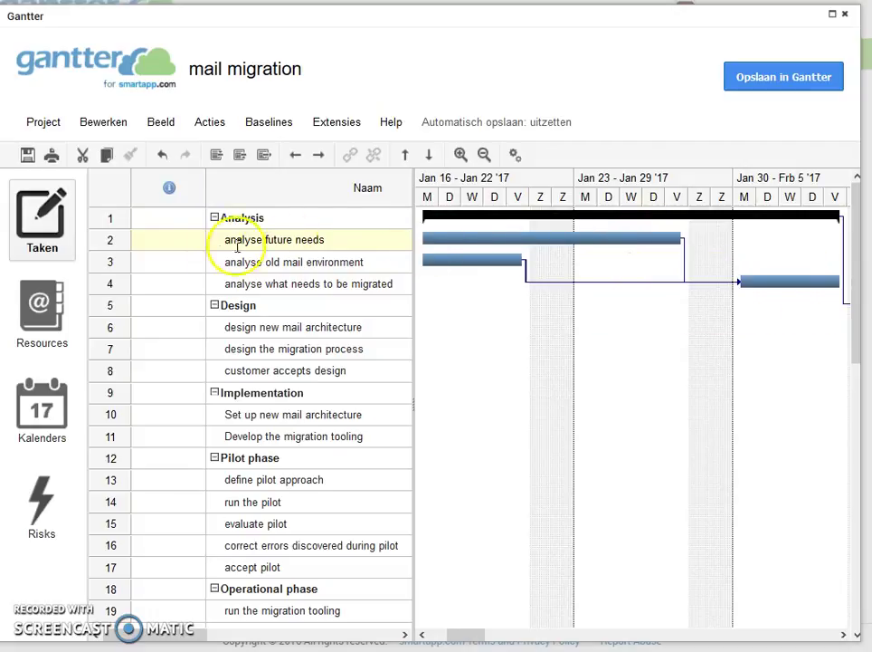
double_click(112, 242)
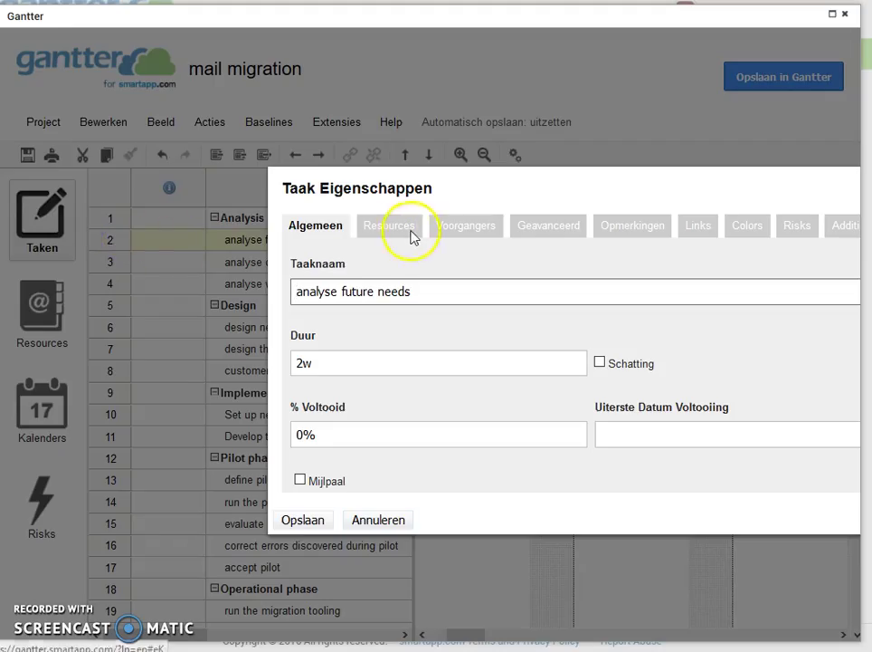
left_click(401, 234)
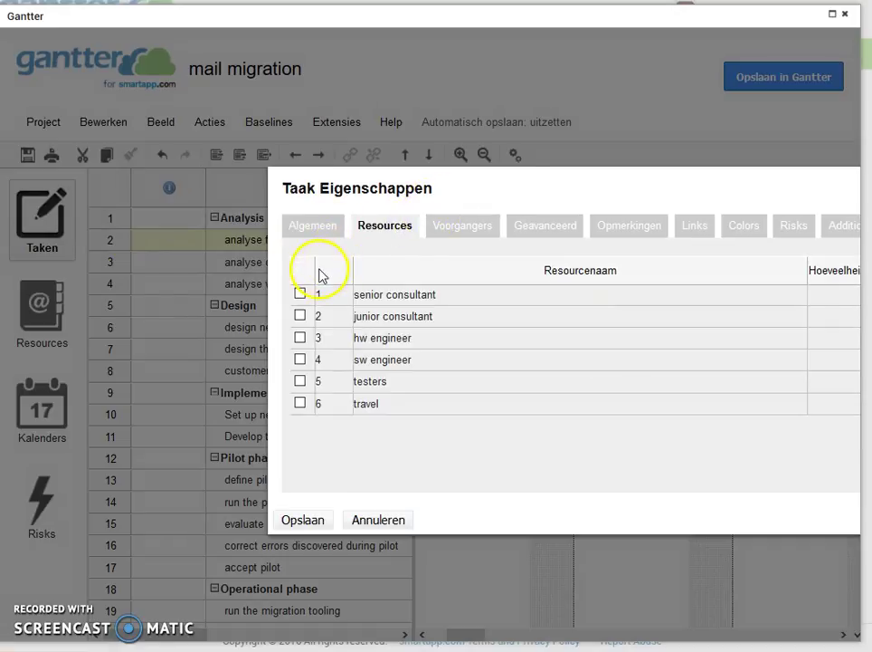
left_click_drag(486, 187, 419, 260)
left_click(239, 366)
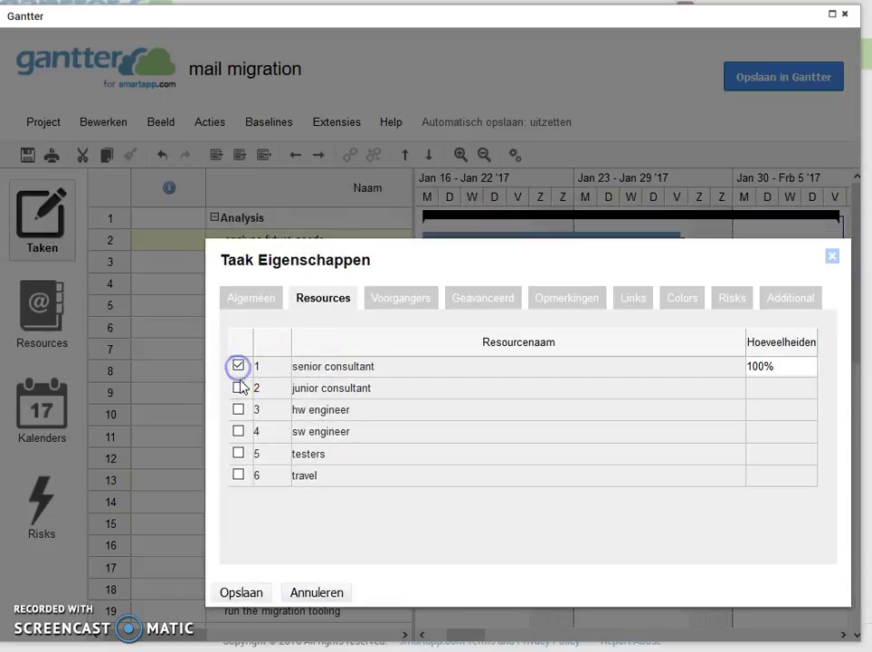
left_click(238, 387)
- Set the task's allocation to 40% for the senior consultant and 50% for the junior consultant, and save the task properties
left_click_drag(413, 265, 318, 294)
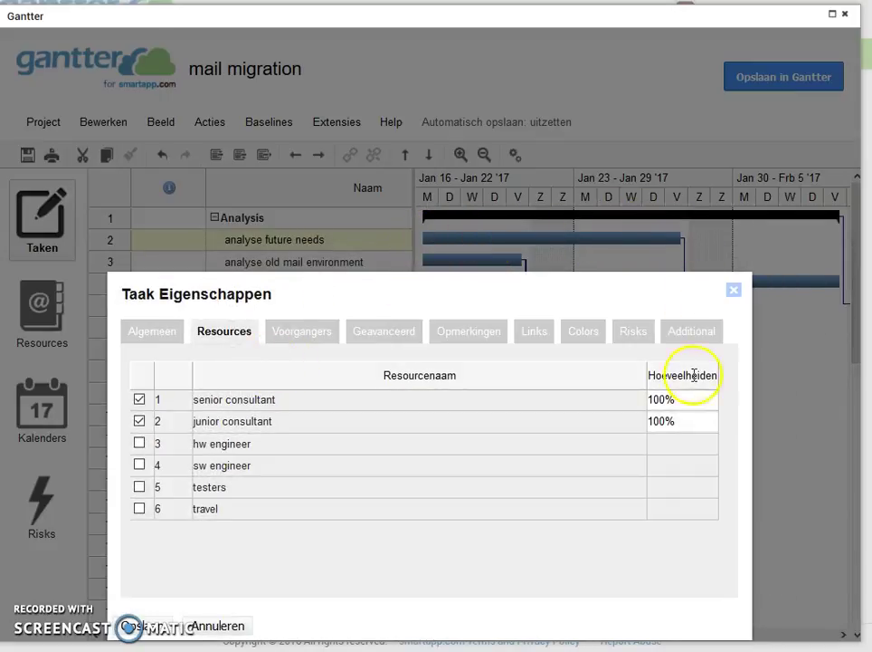
left_click(674, 396)
double_click(641, 399)
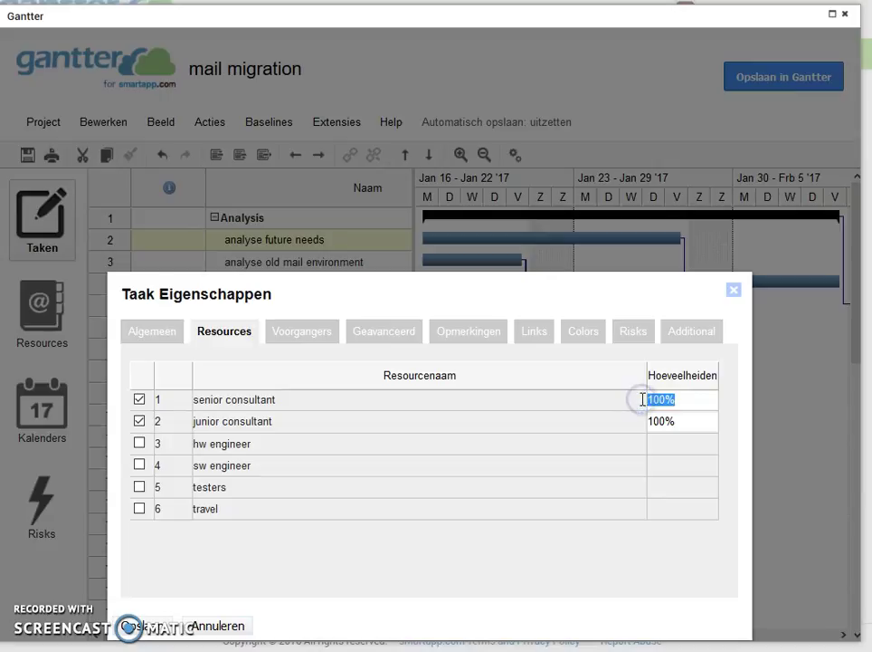
type("40")
left_click(684, 419)
left_click(676, 402)
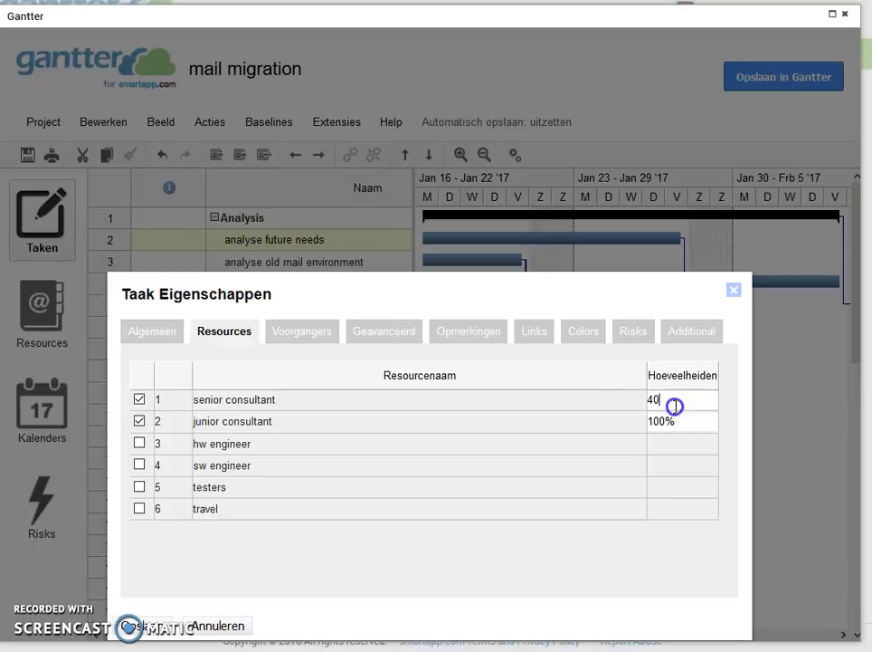
type("%")
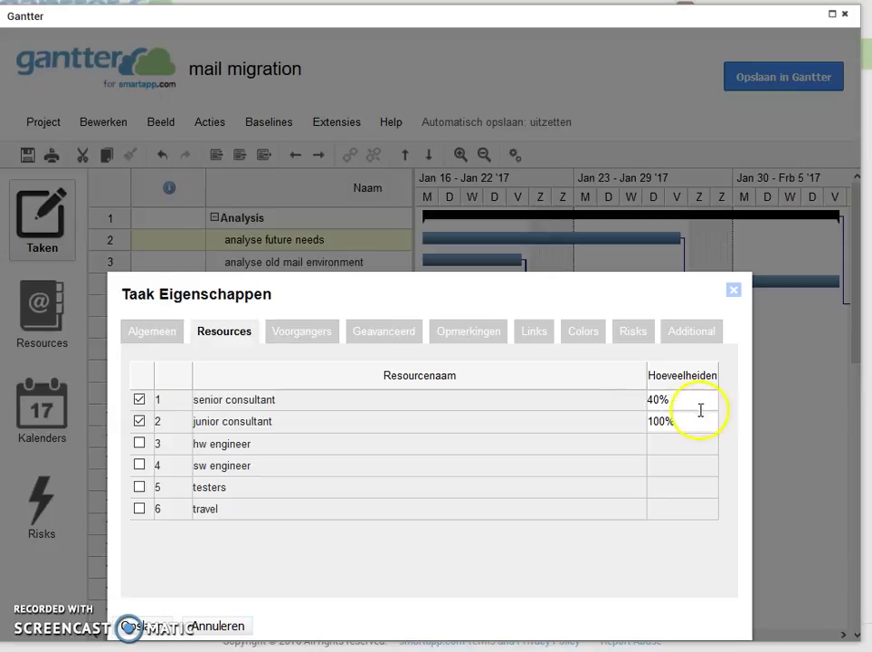
left_click_drag(688, 421, 611, 423)
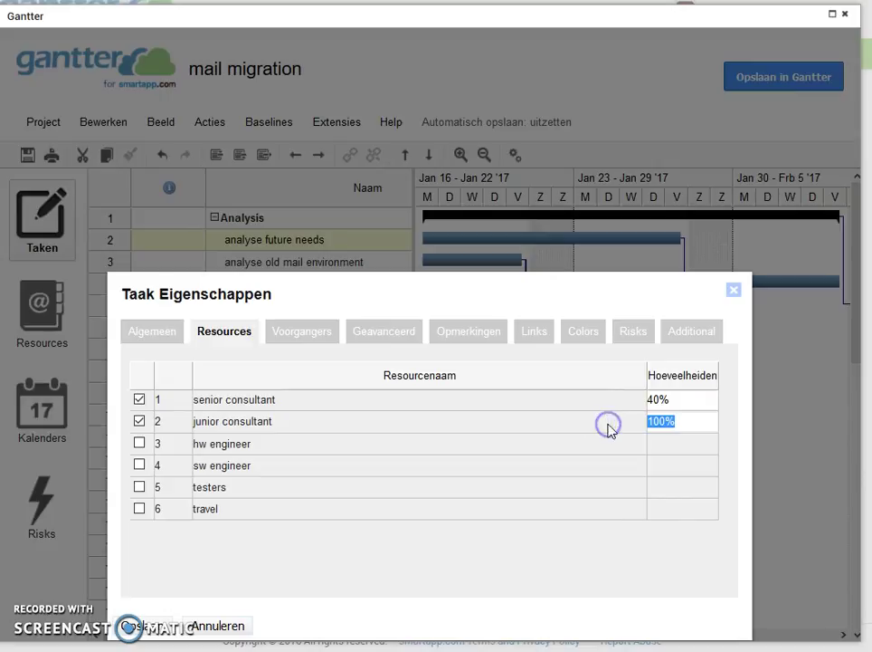
type("50%")
left_click(581, 443)
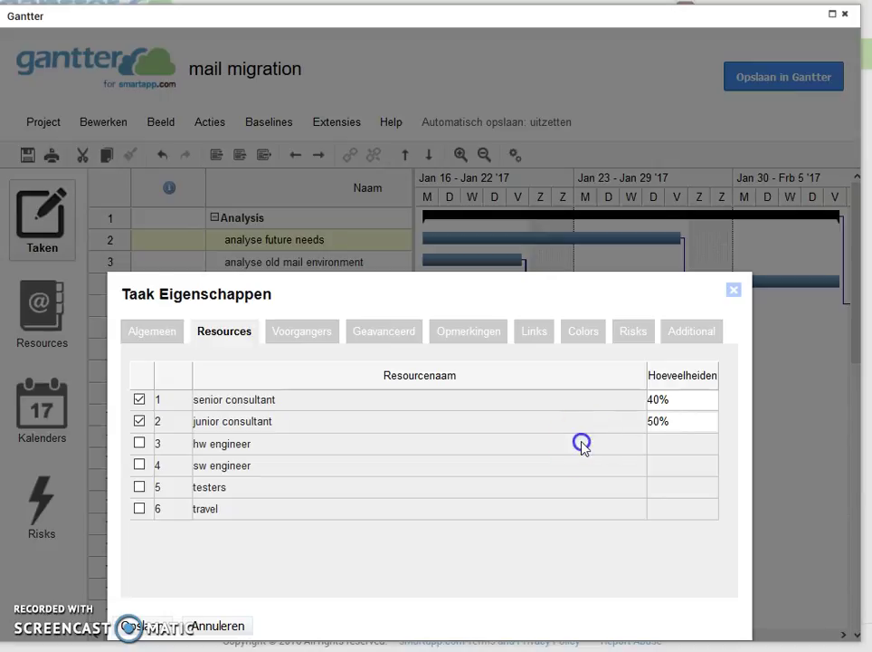
left_click(131, 625)
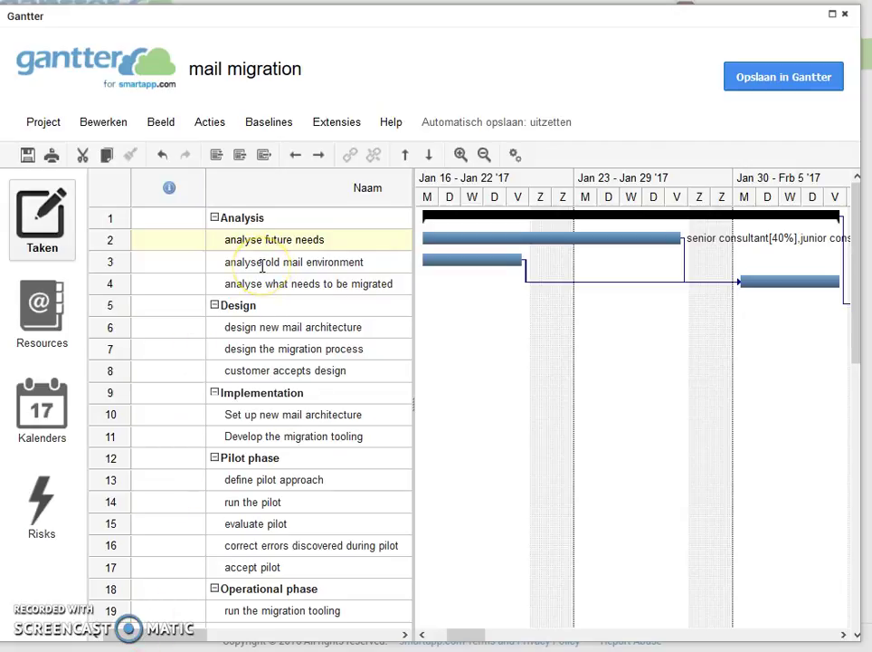
- Assign the senior consultant to the "analyse old mail environment" task at 50% allocation and save the task properties
left_click(110, 265)
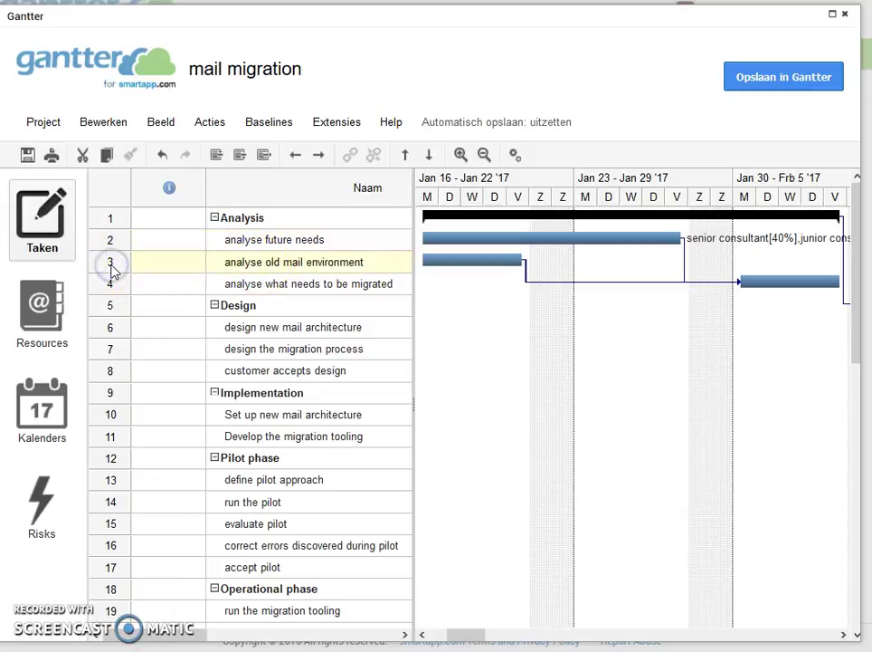
double_click(111, 263)
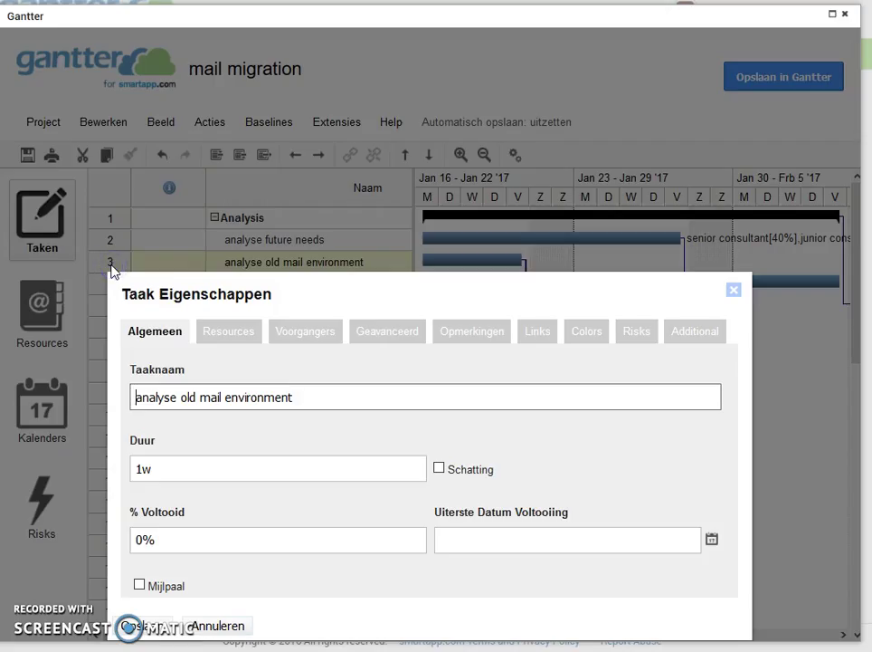
left_click(232, 333)
left_click_drag(333, 290, 408, 302)
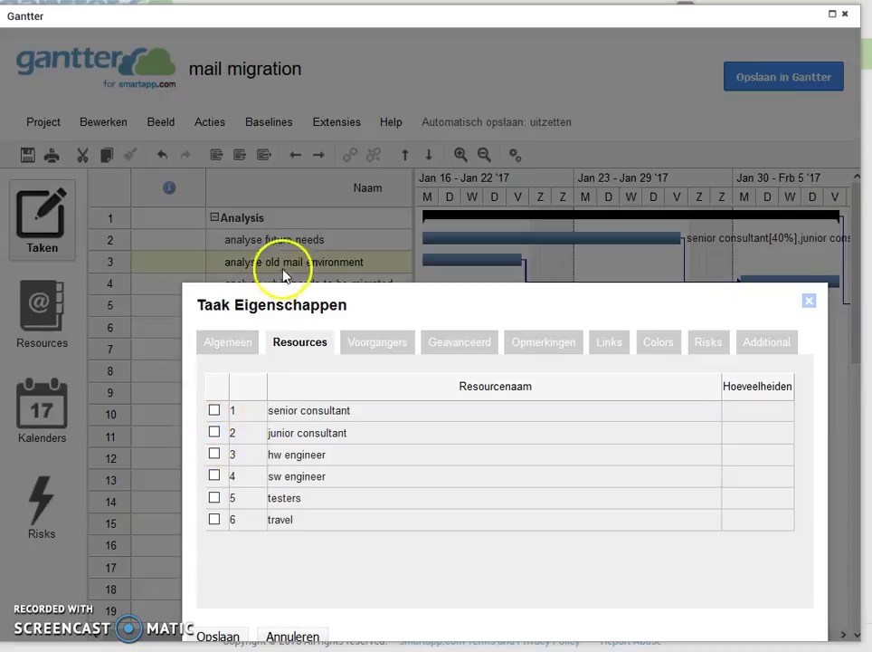
left_click(215, 411)
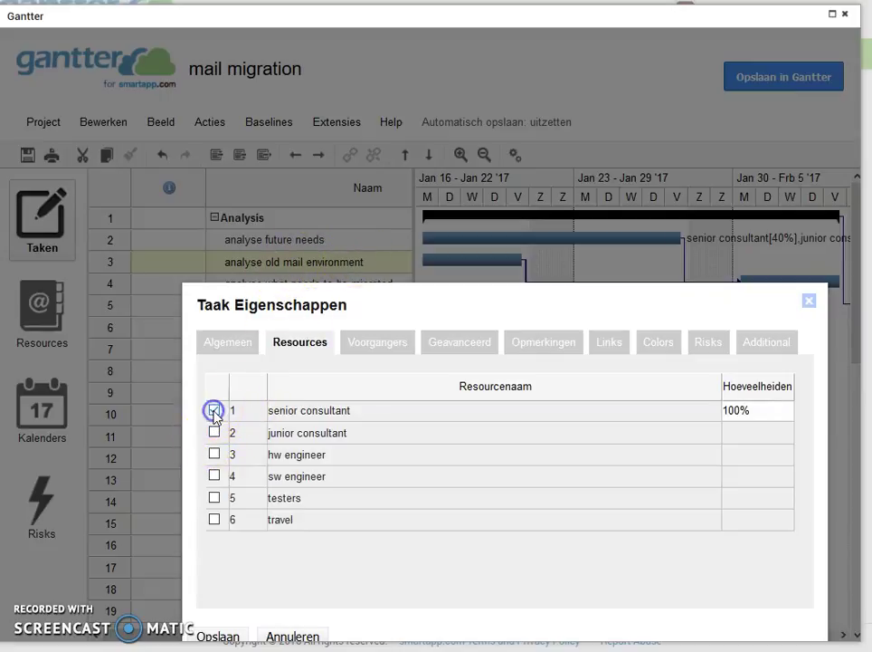
left_click(751, 411)
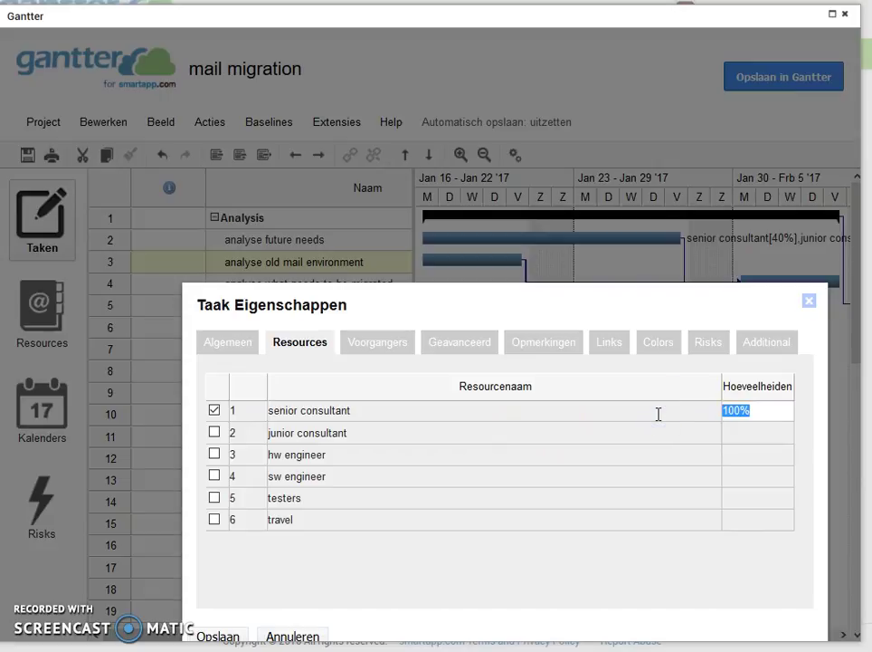
type("50%")
left_click(448, 408)
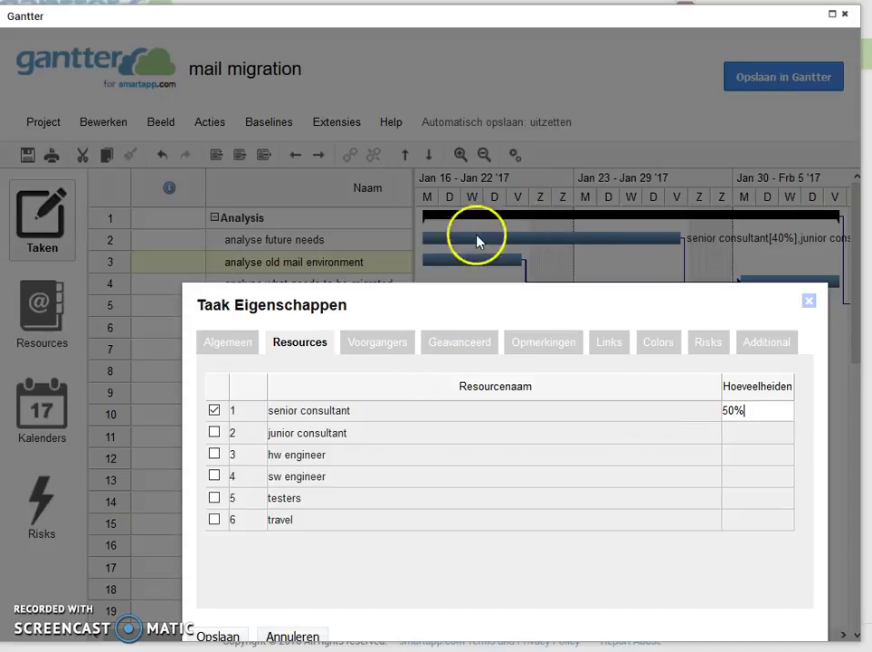
left_click(217, 635)
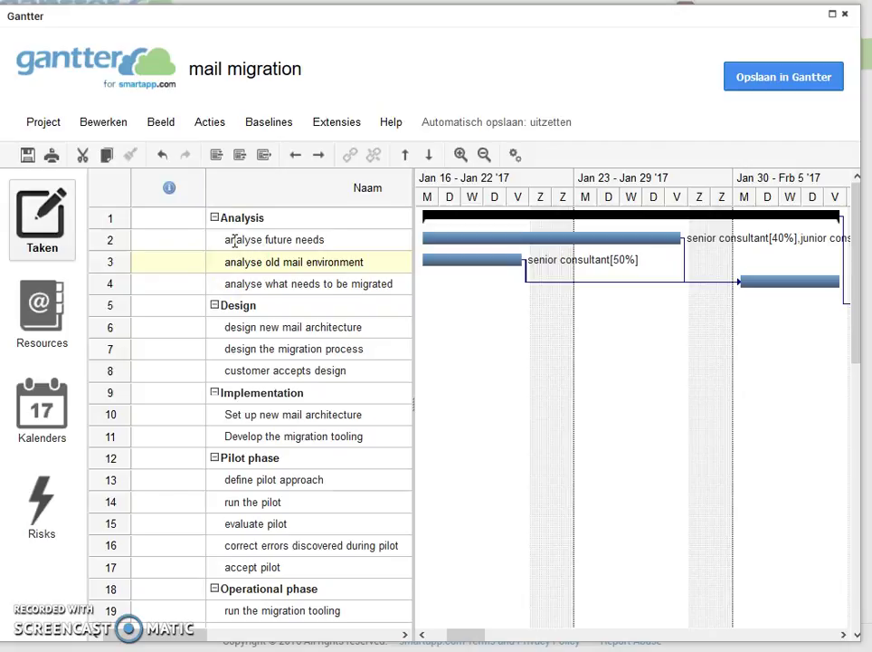
- Set the senior consultant's allocation on the "analyse future needs" task to 80% and save the task properties
left_click(112, 242)
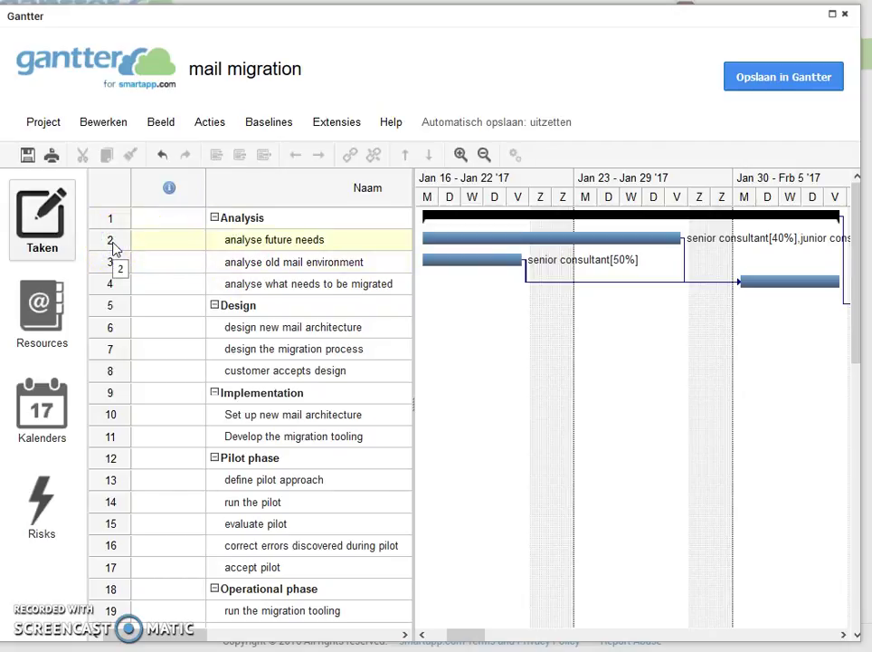
double_click(121, 244)
left_click(304, 343)
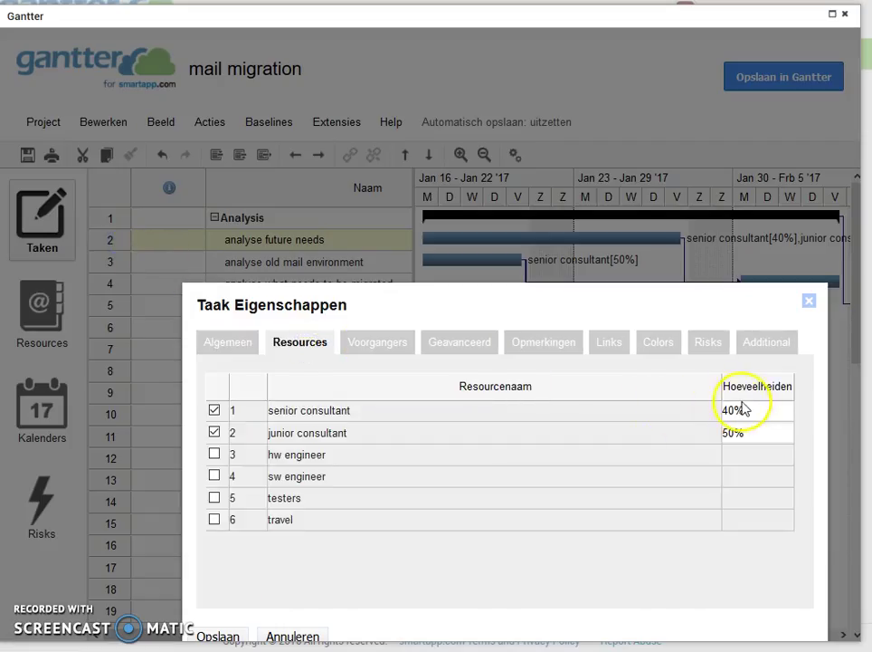
left_click_drag(750, 411, 707, 411)
type("80%")
left_click_drag(551, 308, 551, 279)
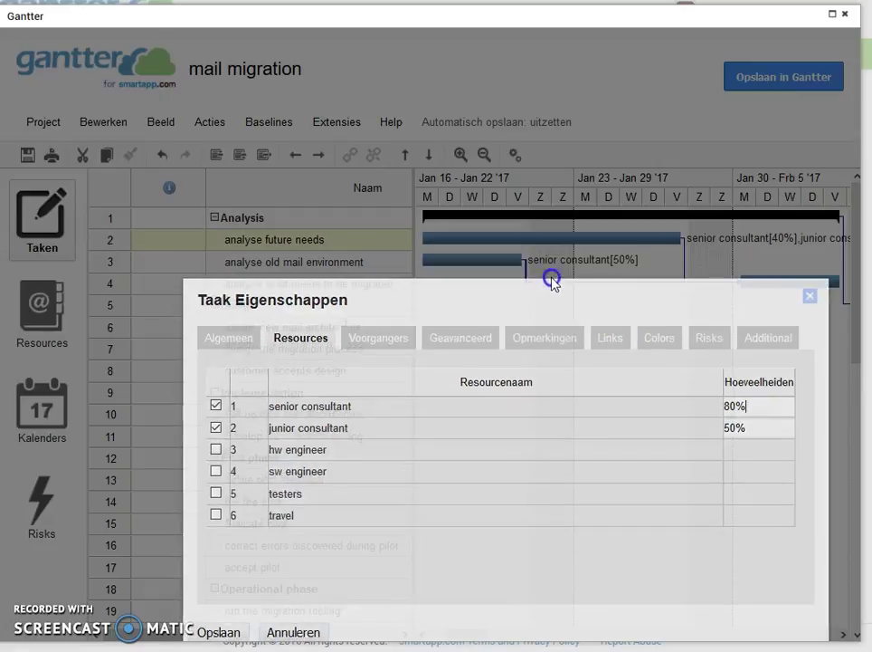
left_click(220, 606)
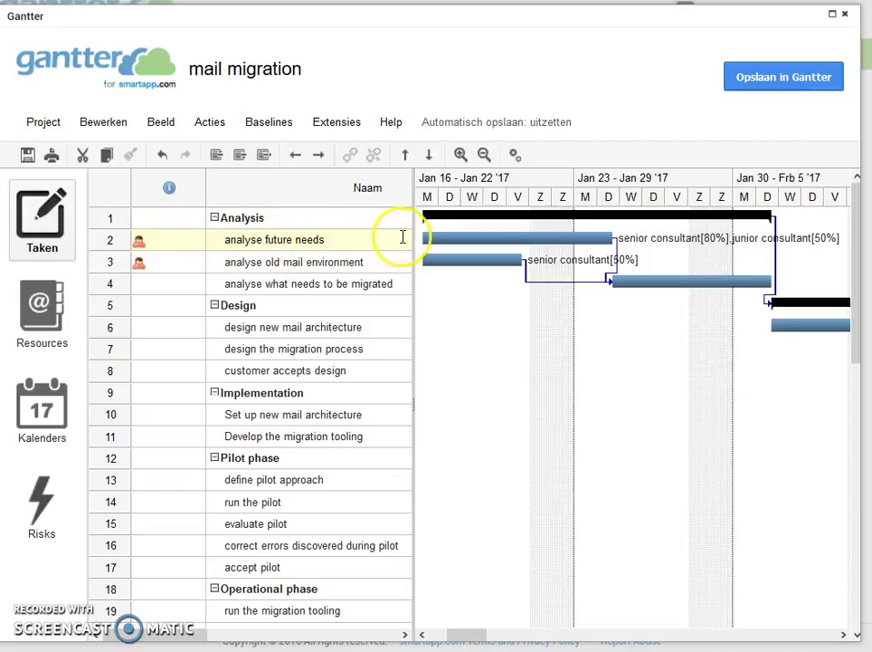
- Show the 'Resource Kosten' column and widen the task table to check the costs of the first two analysis tasks
left_click(165, 128)
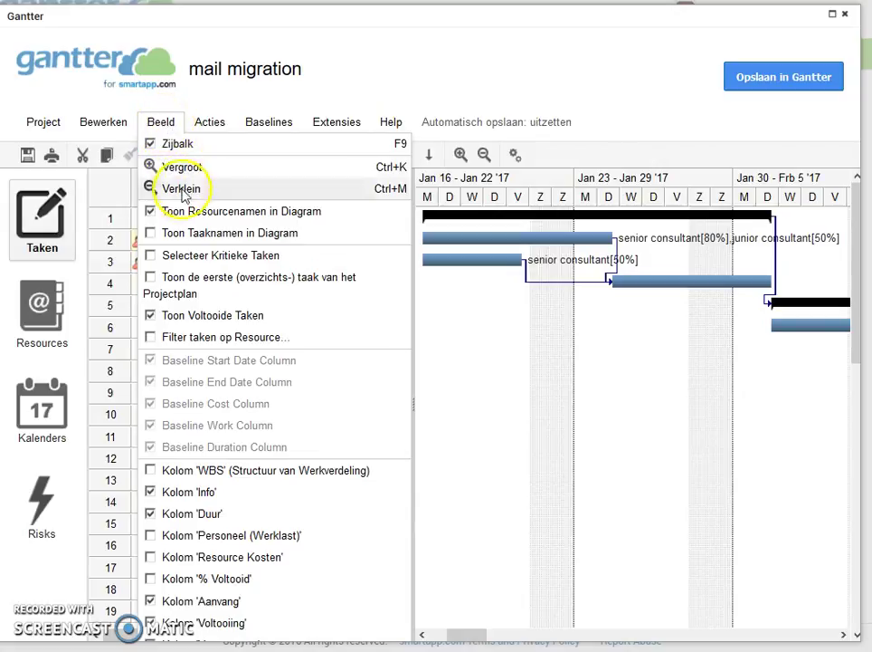
left_click(154, 562)
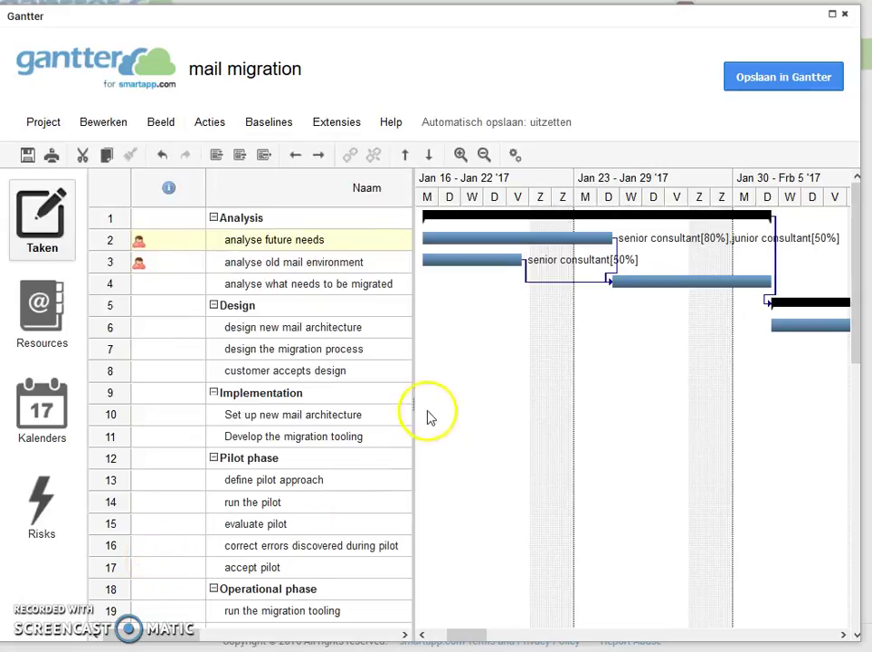
left_click_drag(415, 401, 698, 387)
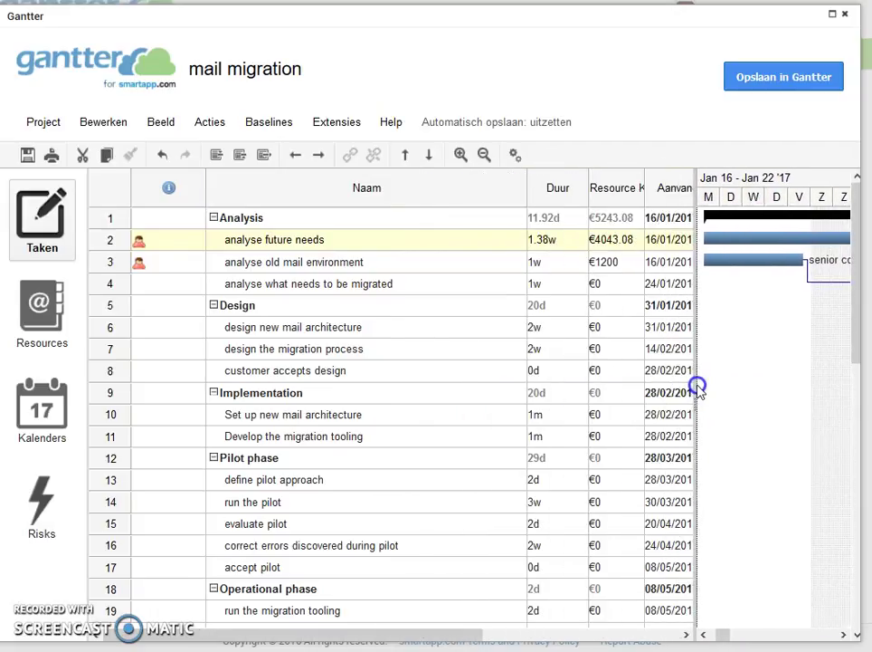
left_click(610, 261)
left_click(613, 238)
left_click(614, 260)
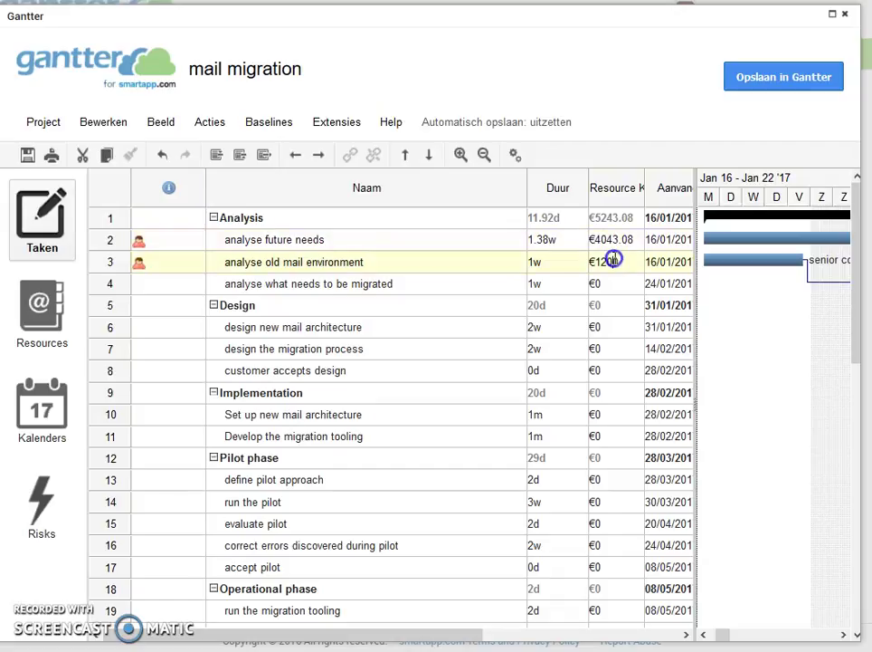
left_click(615, 238)
left_click(605, 261)
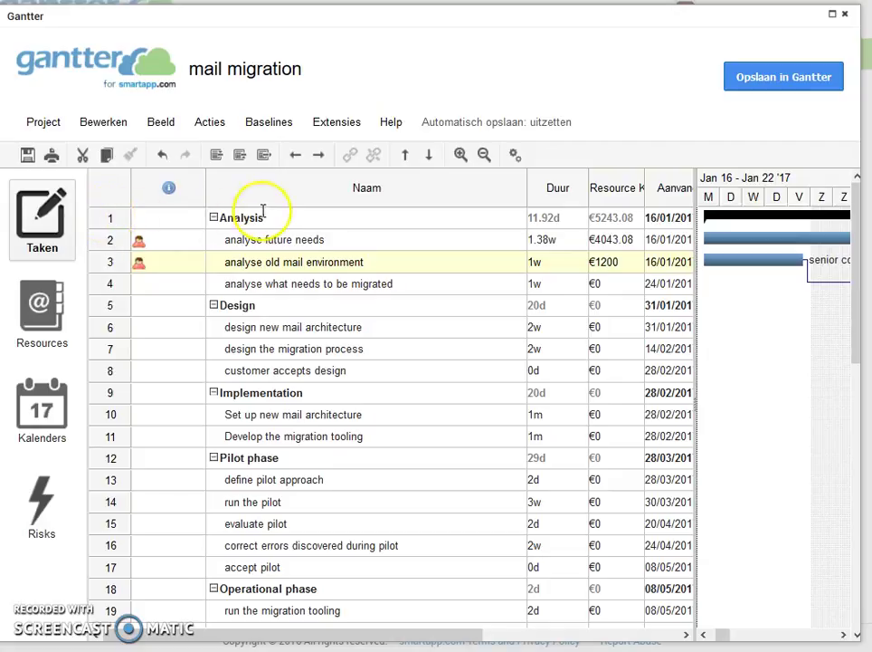
- Insert a new task row above the Analysis phase and name it "full project"
left_click(110, 222)
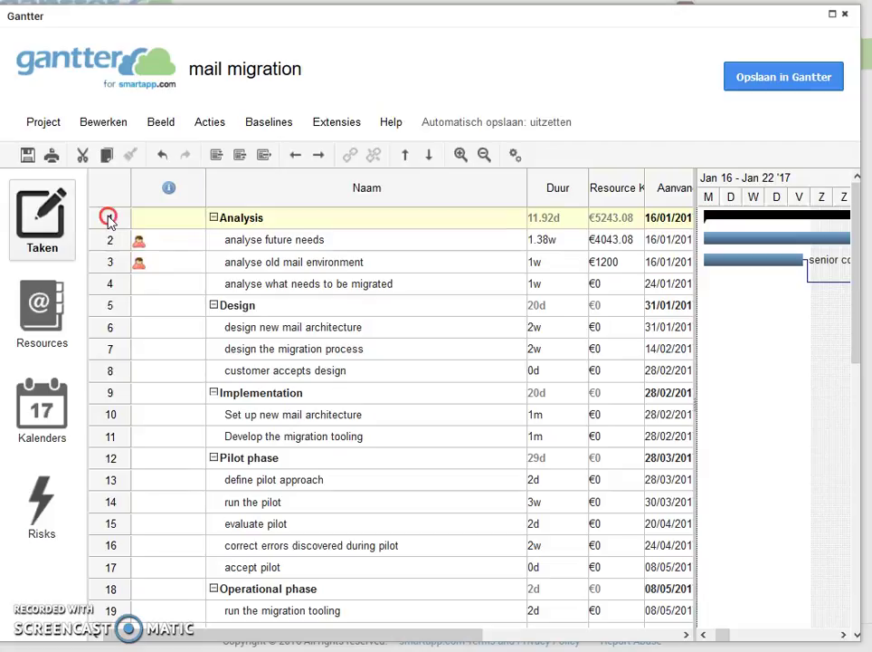
right_click(108, 222)
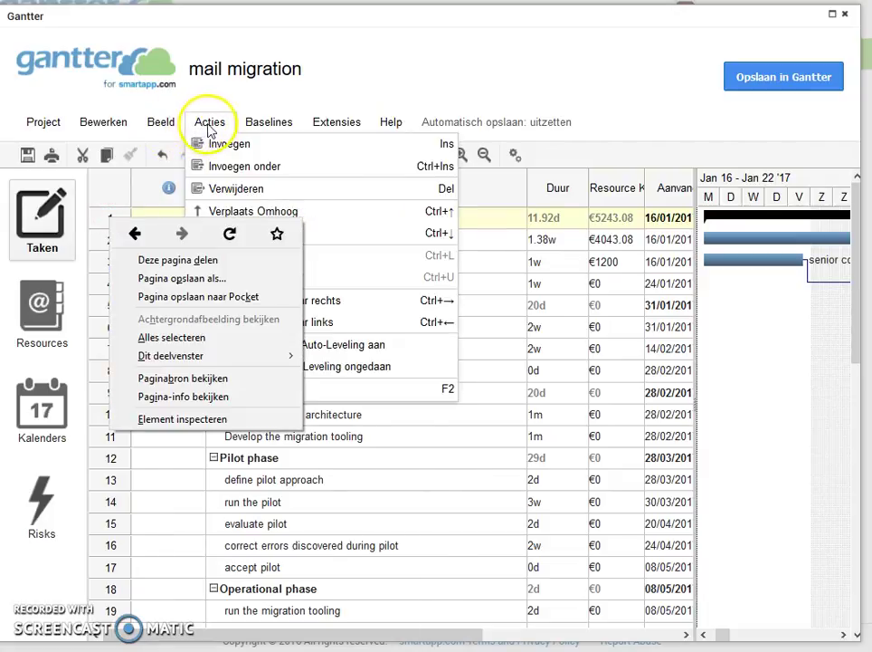
left_click(209, 129)
left_click(217, 144)
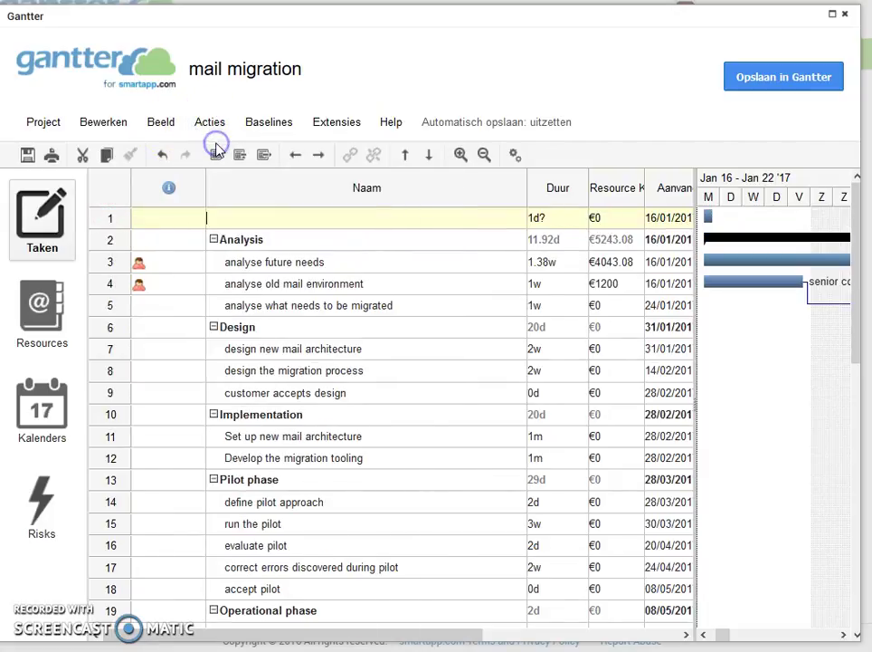
left_click(116, 243)
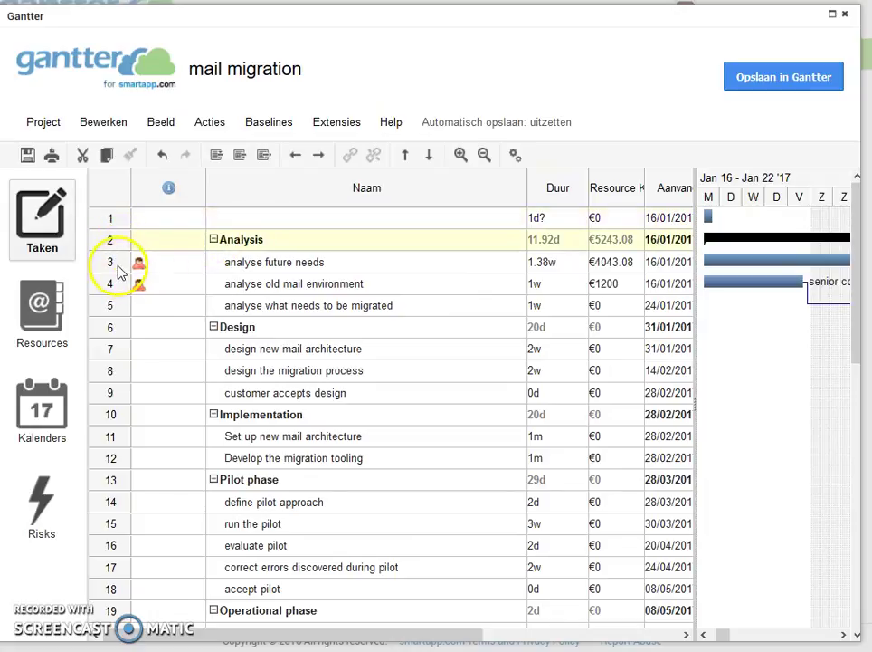
left_click(223, 214)
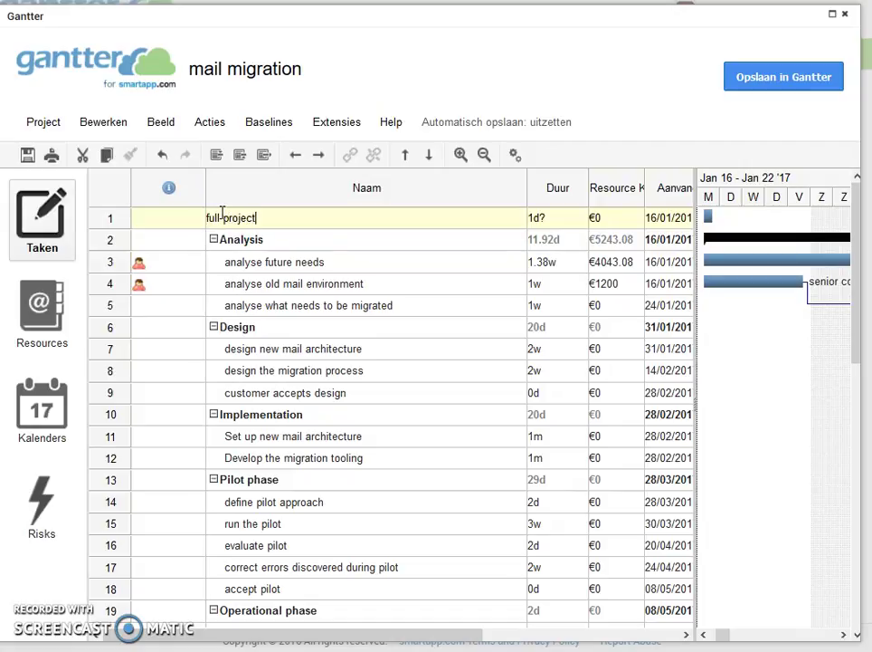
- Indent all phases and tasks below "full project" so it becomes their summary task, and check its resource cost
left_click(112, 241)
left_click_drag(111, 246, 113, 522)
left_click(118, 546)
left_click(116, 589)
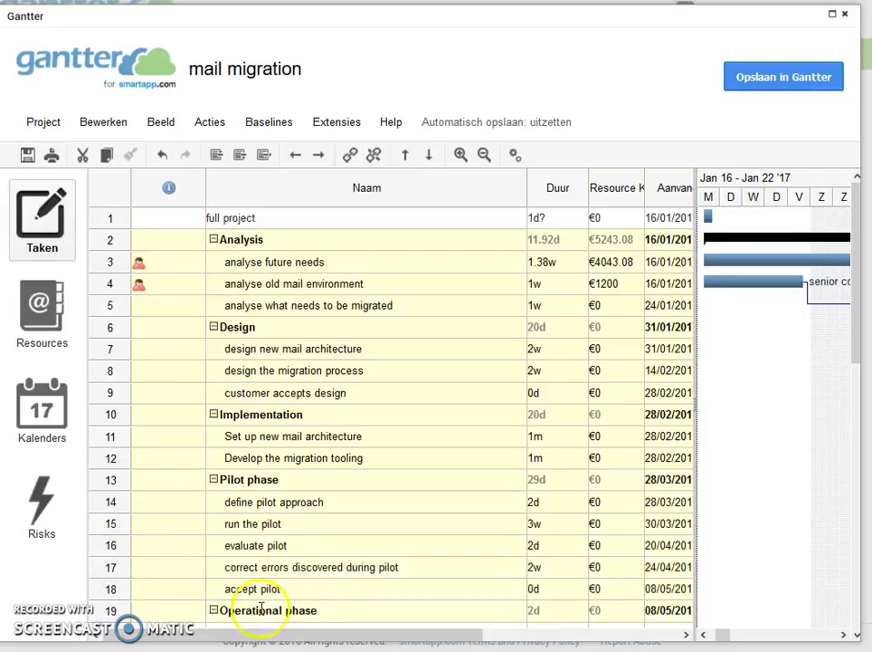
left_click(318, 156)
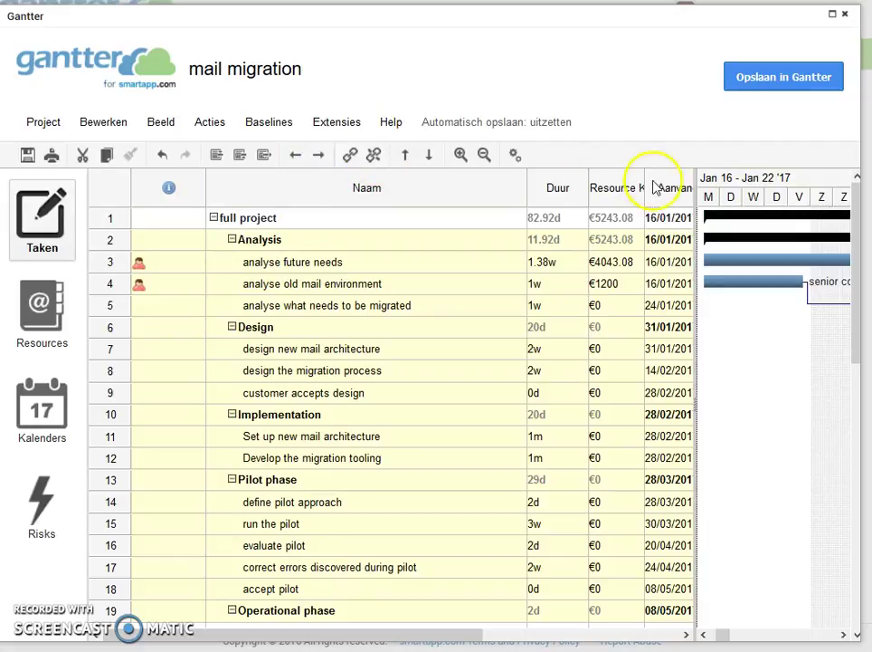
left_click(617, 217)
left_click_drag(594, 217, 628, 217)
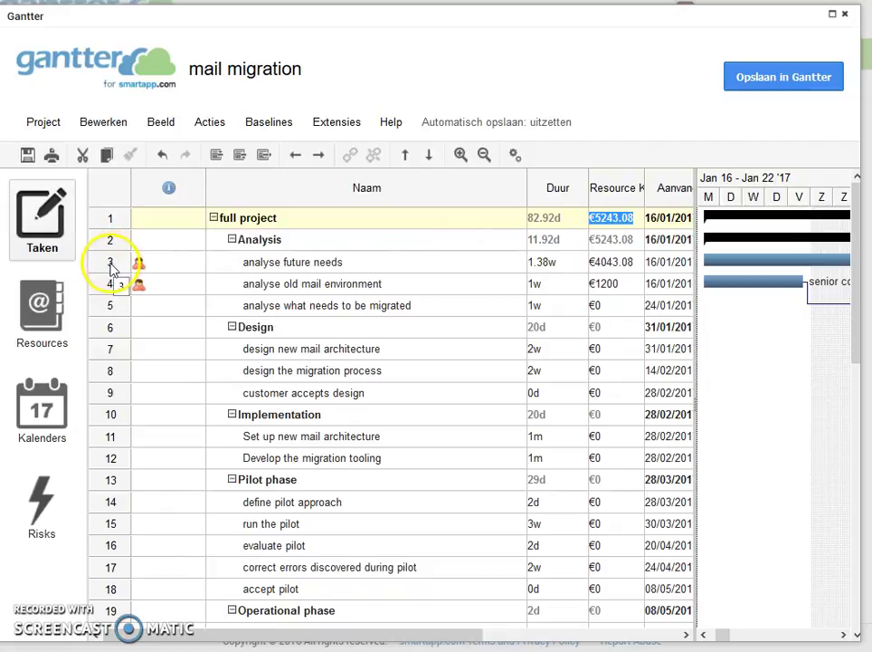
- Add the travel resource to the "analyse future needs" task, save the task properties, and check the full project's resource cost
left_click(293, 261)
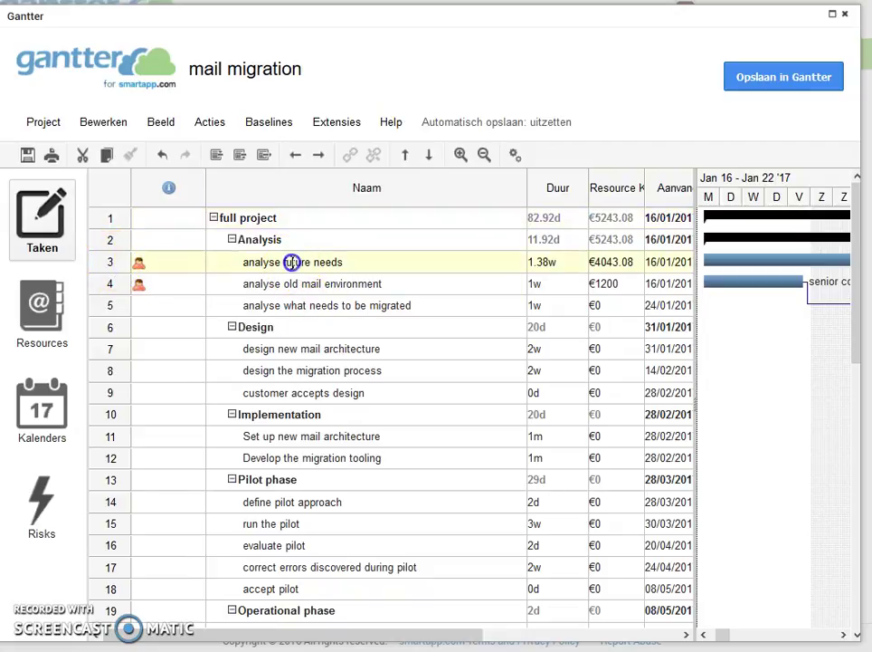
mouse_move(139, 265)
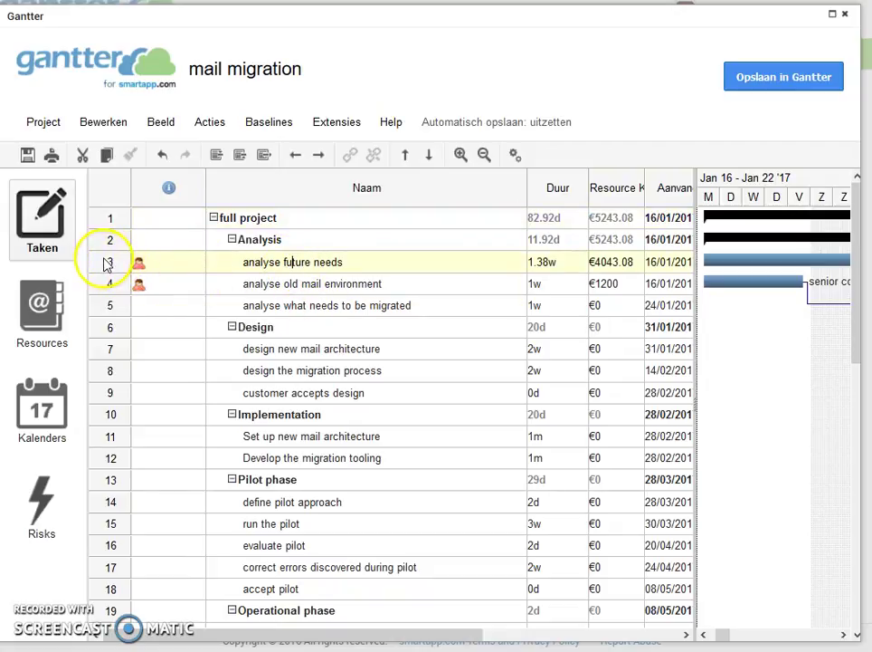
left_click_drag(114, 267, 109, 272)
double_click(110, 269)
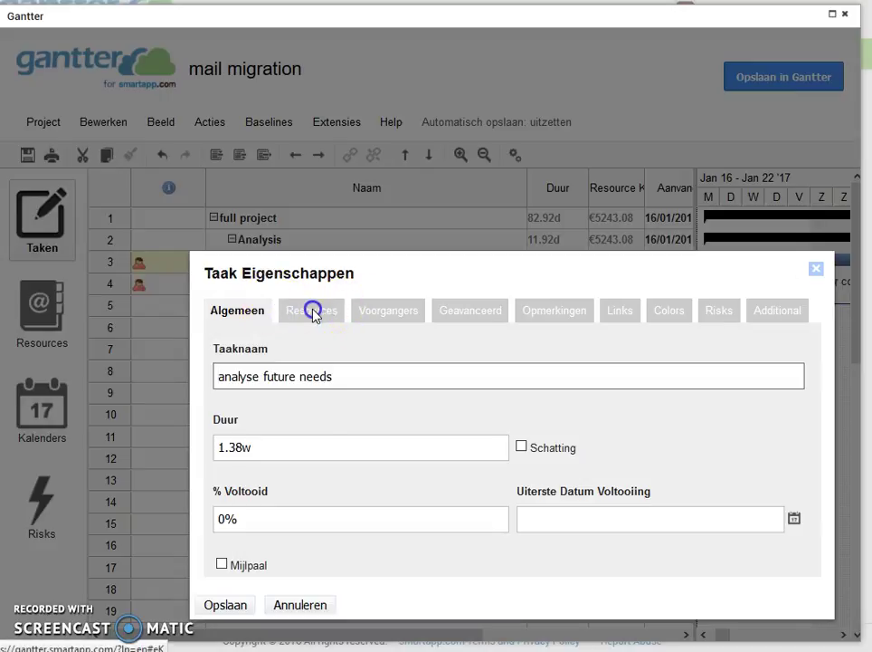
left_click(313, 310)
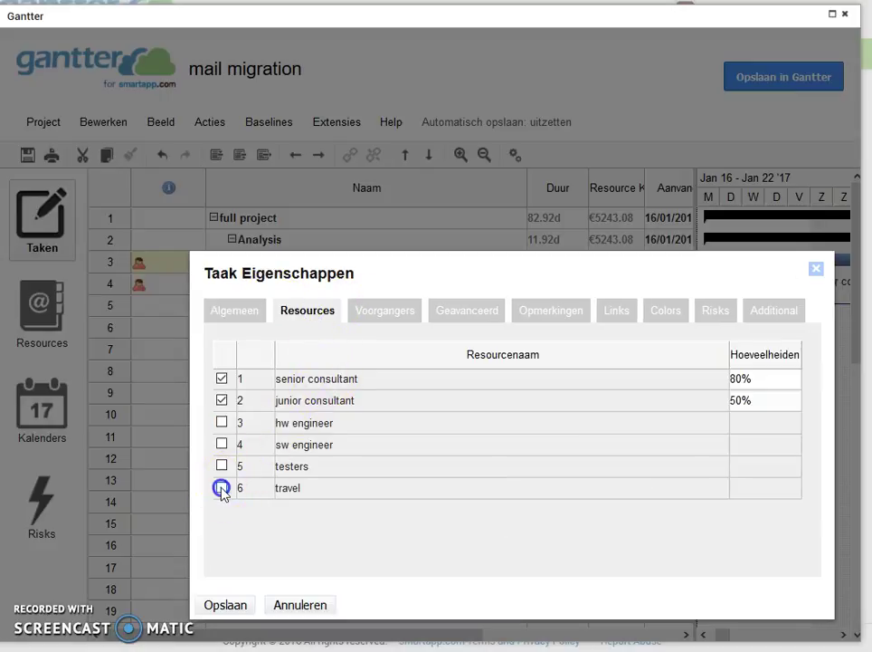
left_click(222, 488)
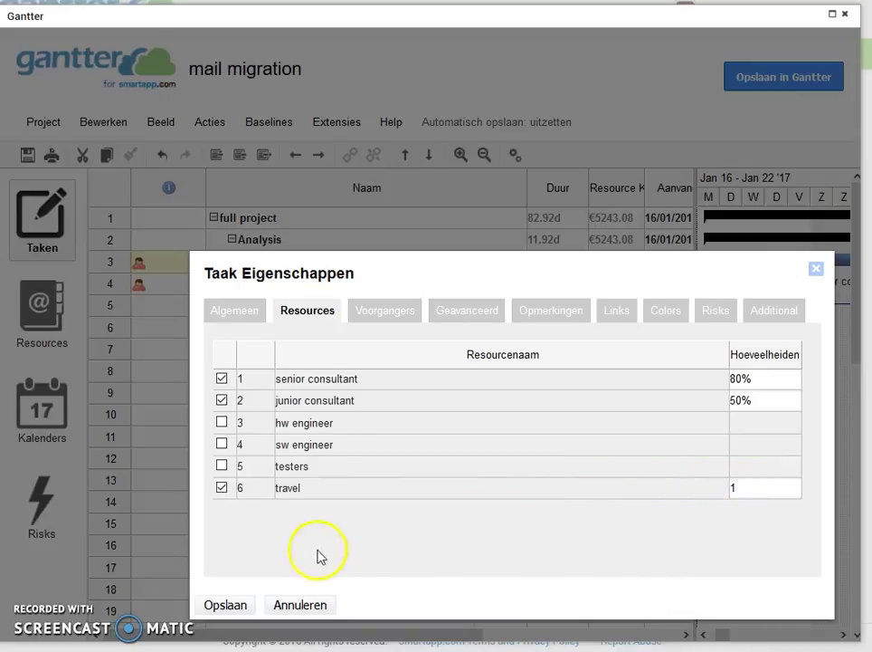
left_click(223, 611)
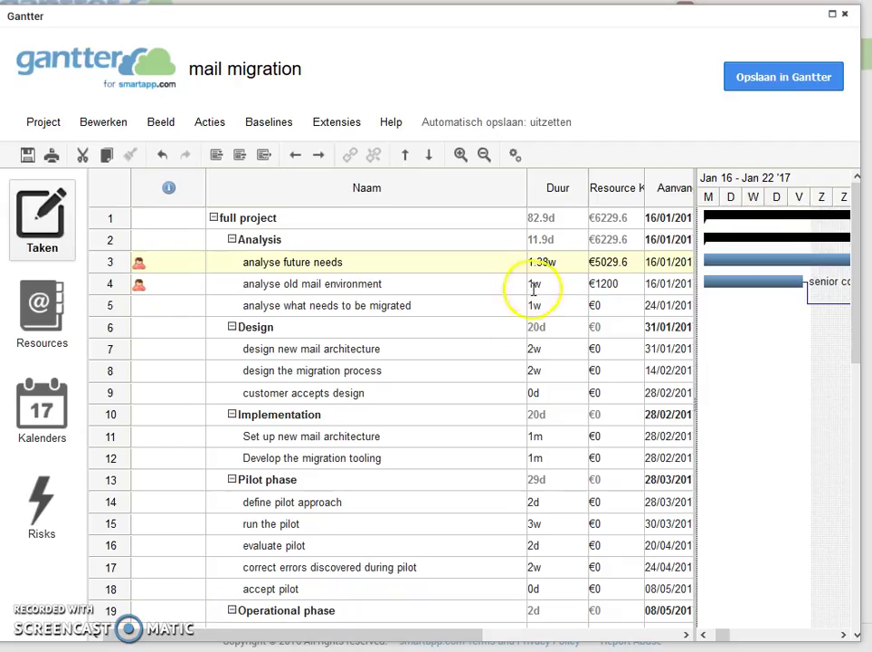
left_click(600, 217)
left_click(622, 222)
left_click(595, 215)
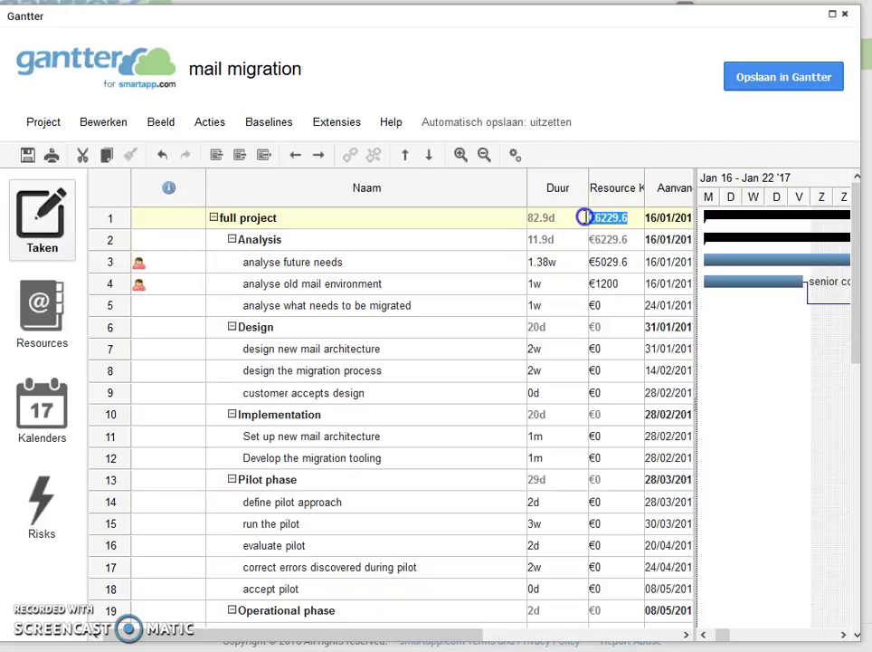